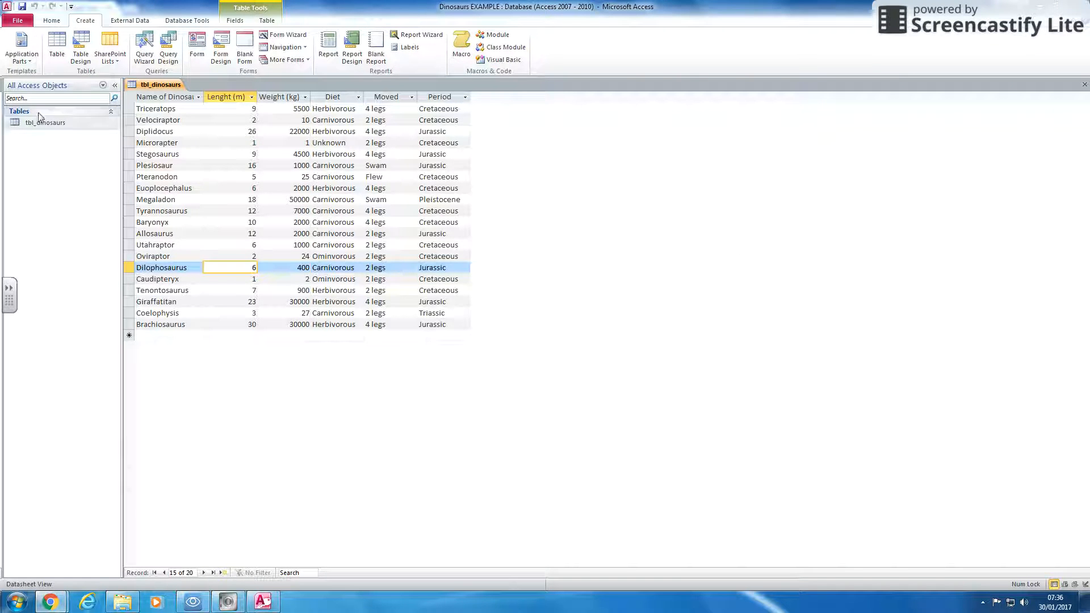
Step: Close the open tbl_dinosaurs datasheet and create a report based on that table
left_click(52, 126)
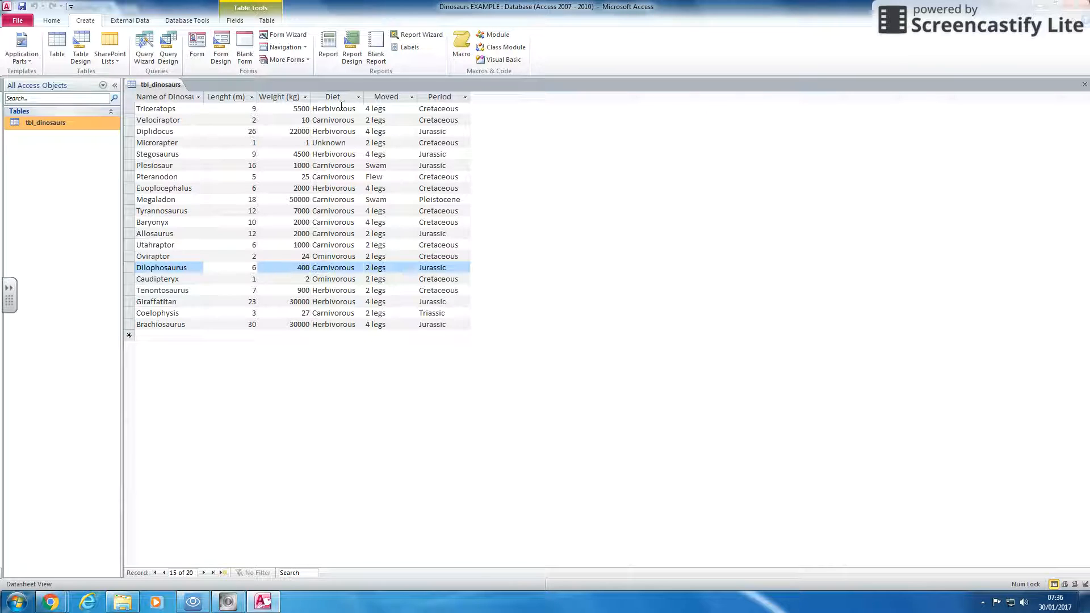
left_click(1084, 84)
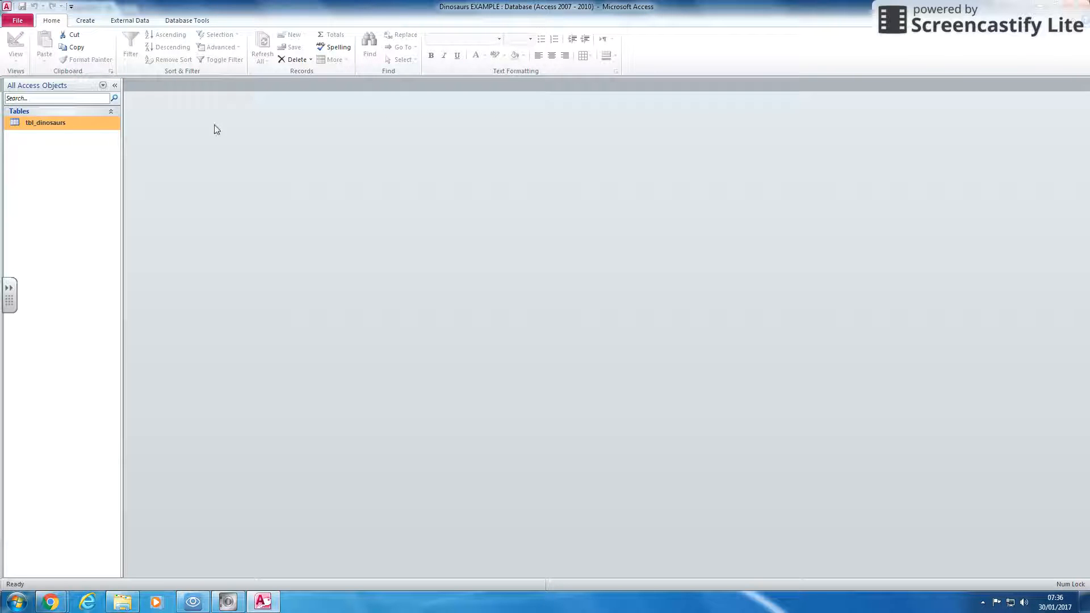
left_click(95, 23)
left_click(329, 48)
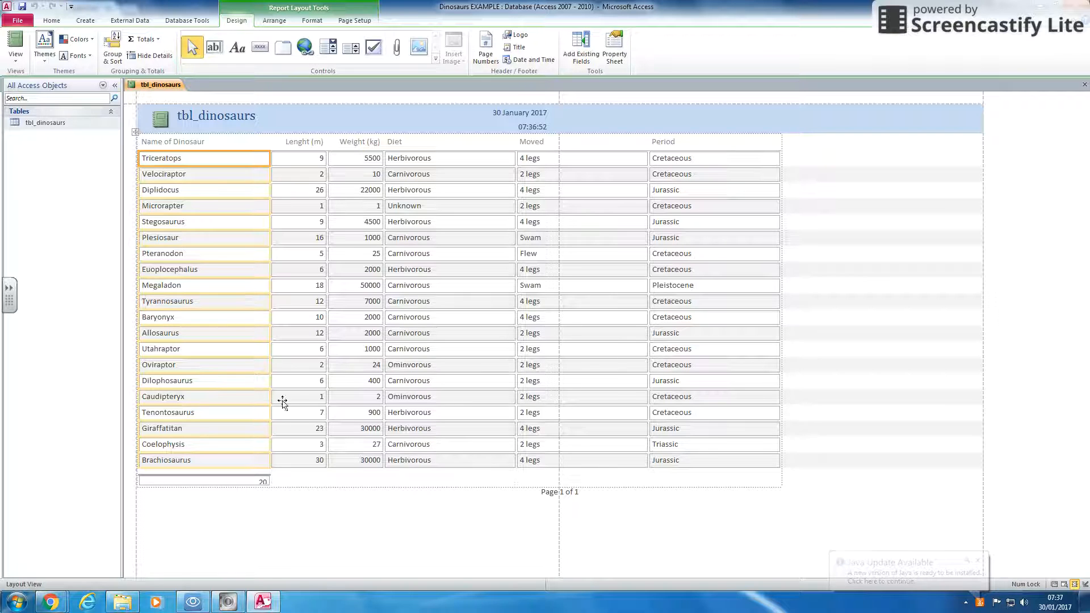
Step: Fill the background of the entire report header band with green
left_click(340, 207)
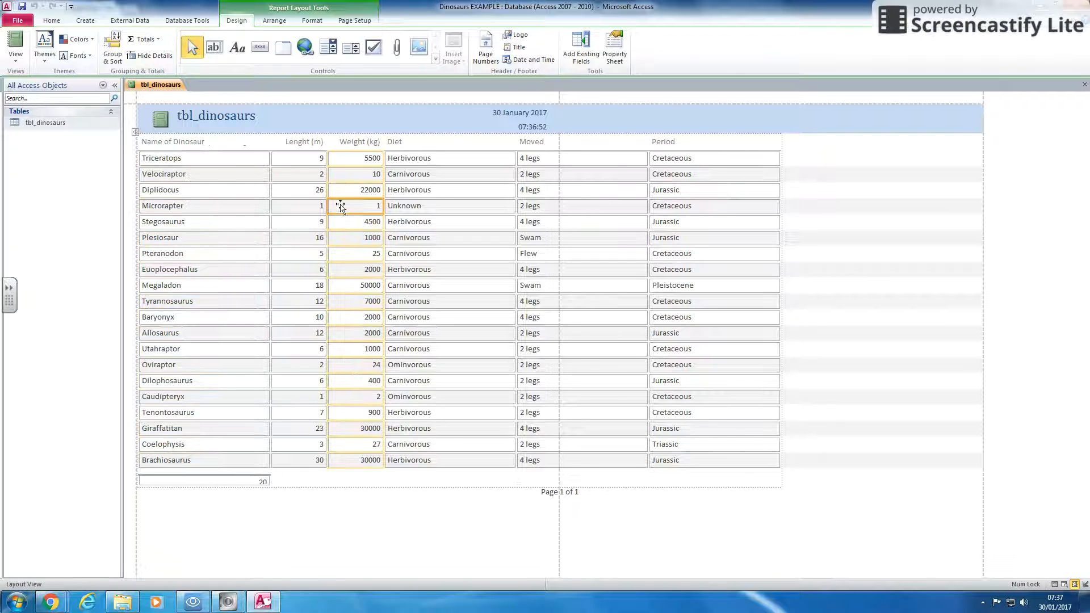
left_click(368, 117)
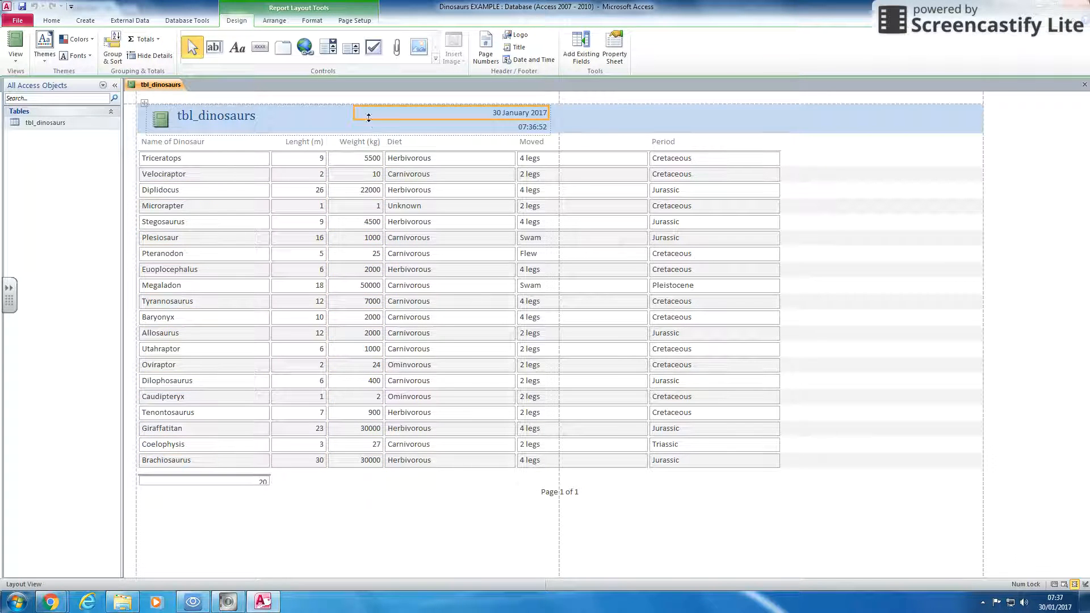
left_click(302, 119)
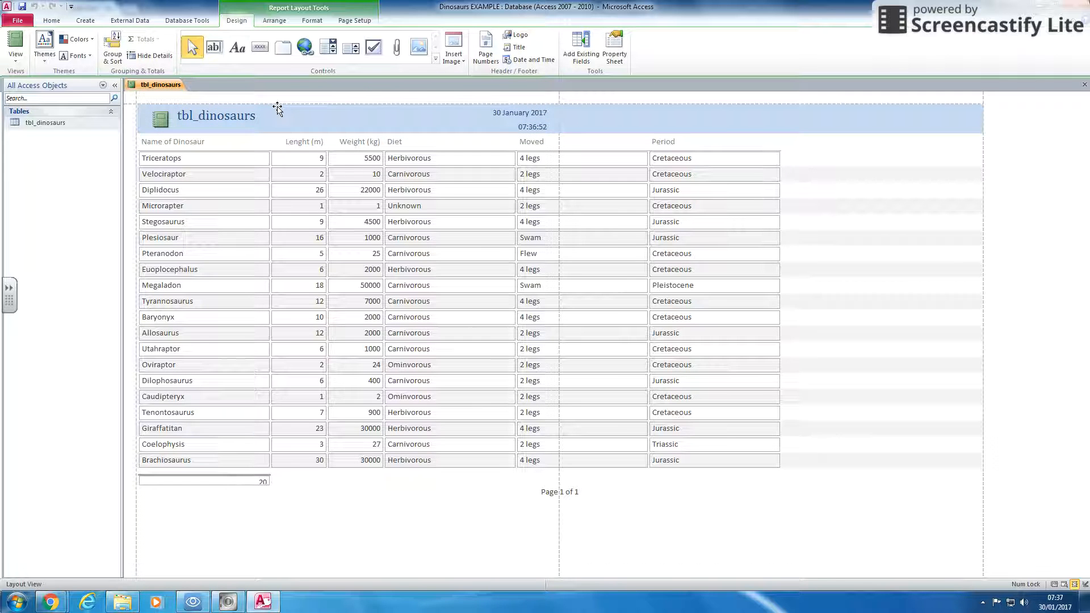
left_click(143, 118)
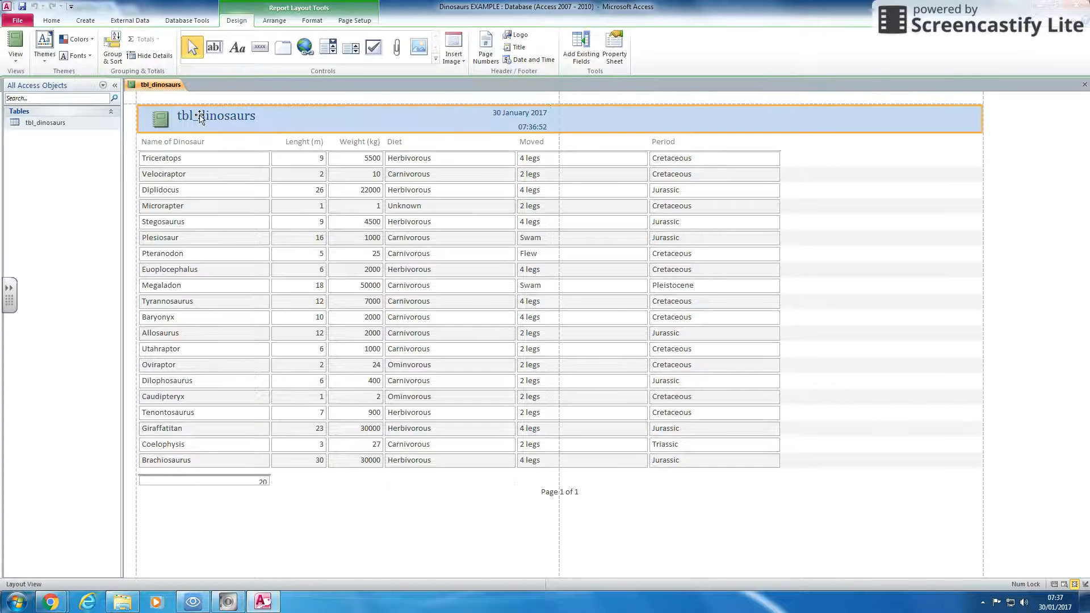
left_click(303, 23)
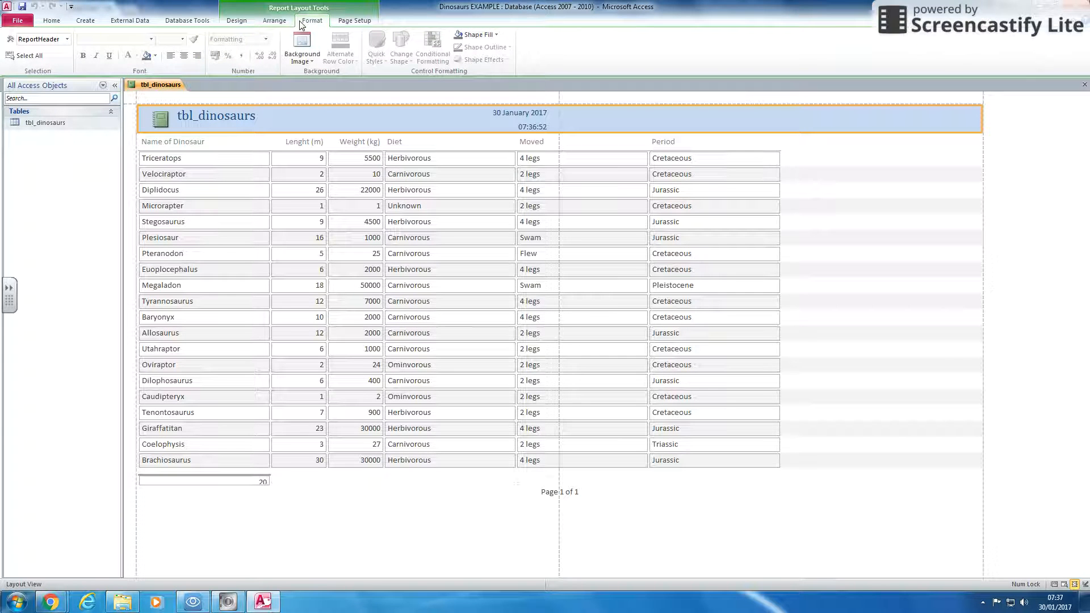
left_click(155, 57)
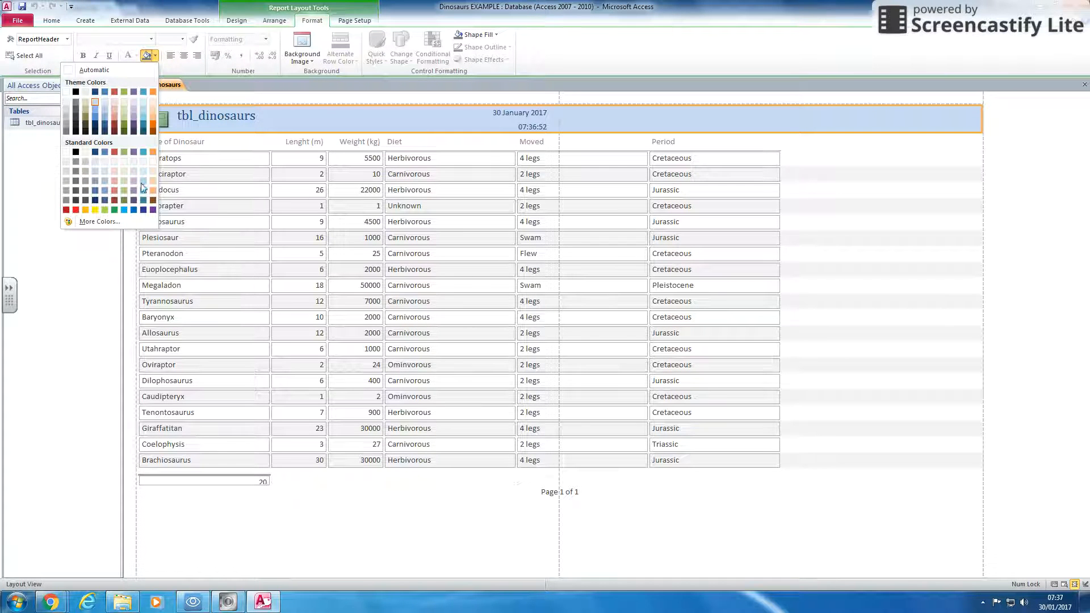
left_click(113, 210)
Step: Fill the background of the tbl_dinosaurs title box in the report header with light blue
left_click(203, 118)
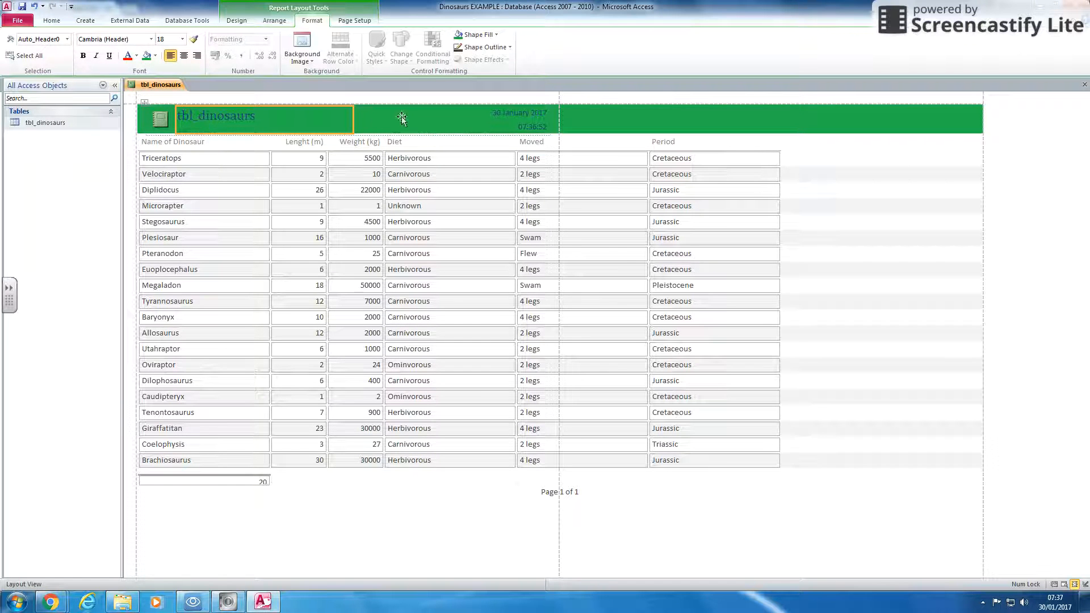
left_click(481, 116)
left_click(304, 121)
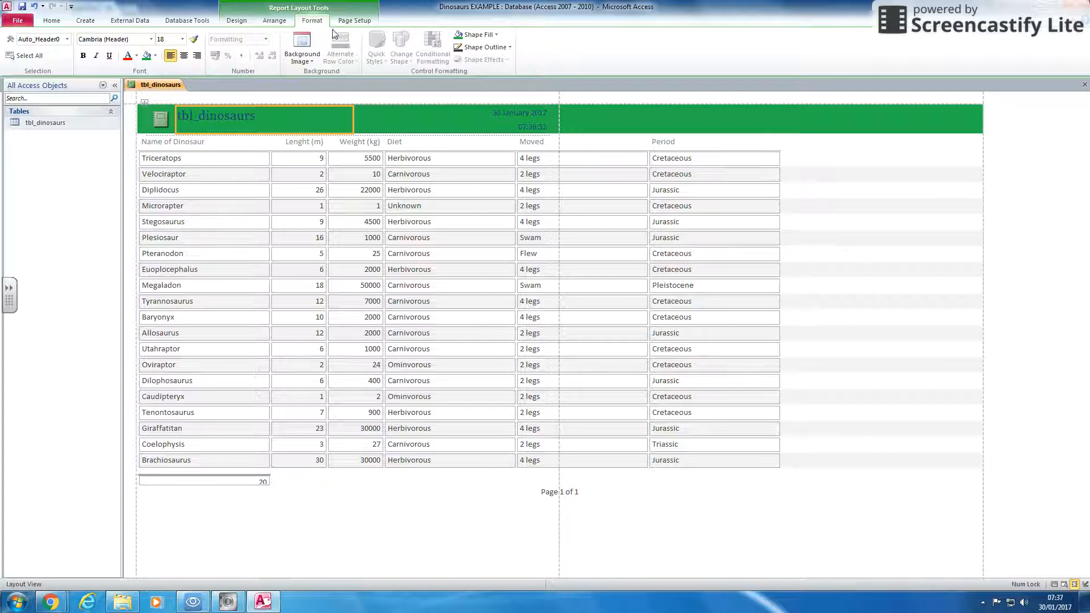
left_click(155, 55)
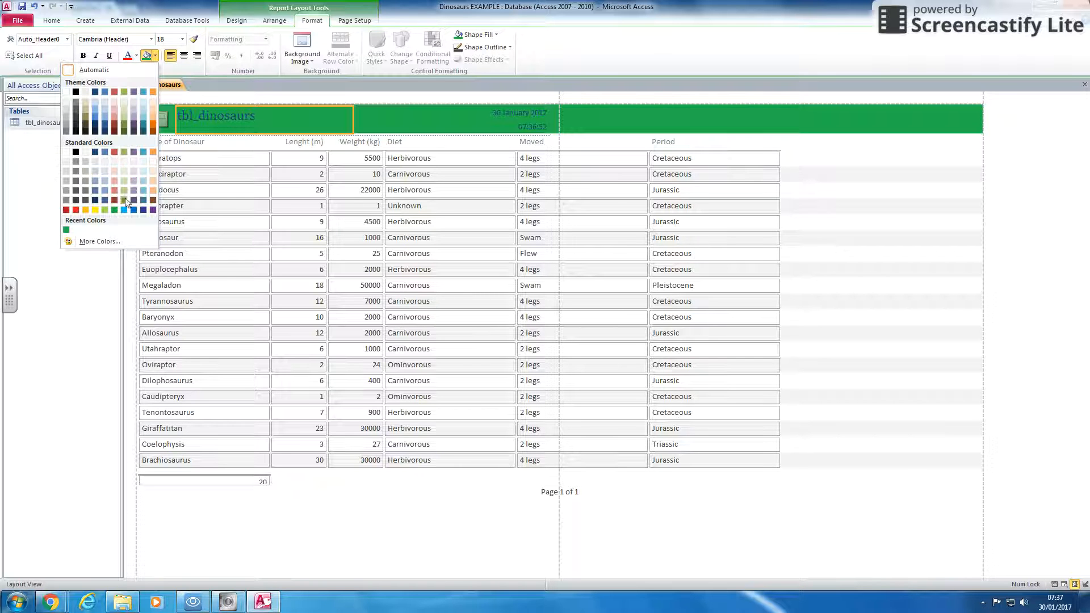
left_click(124, 210)
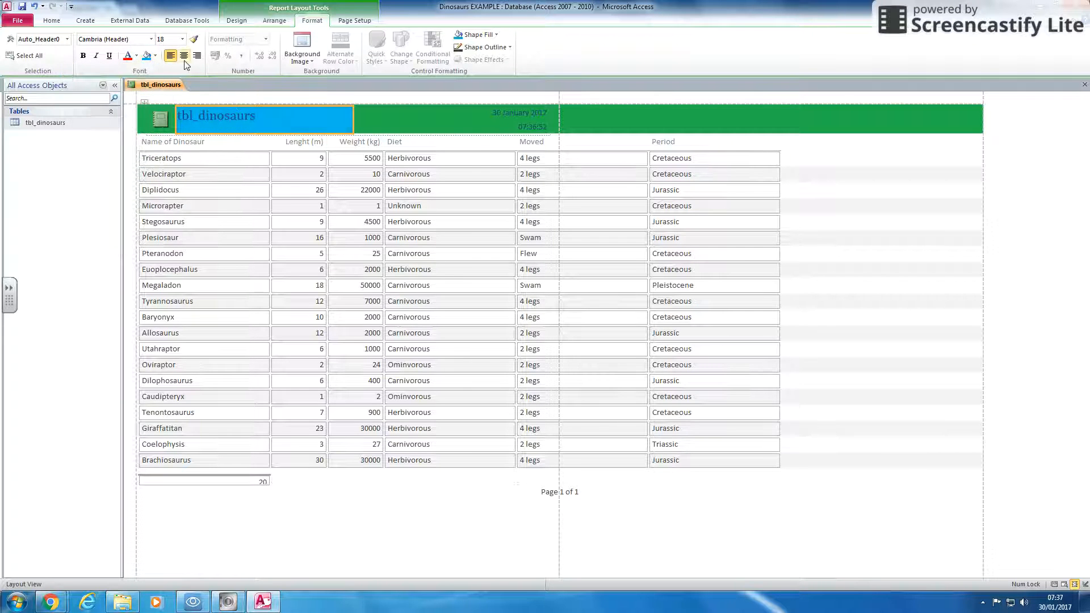
Step: Format the report title text as white, bold and in the Aharoni font
left_click(136, 56)
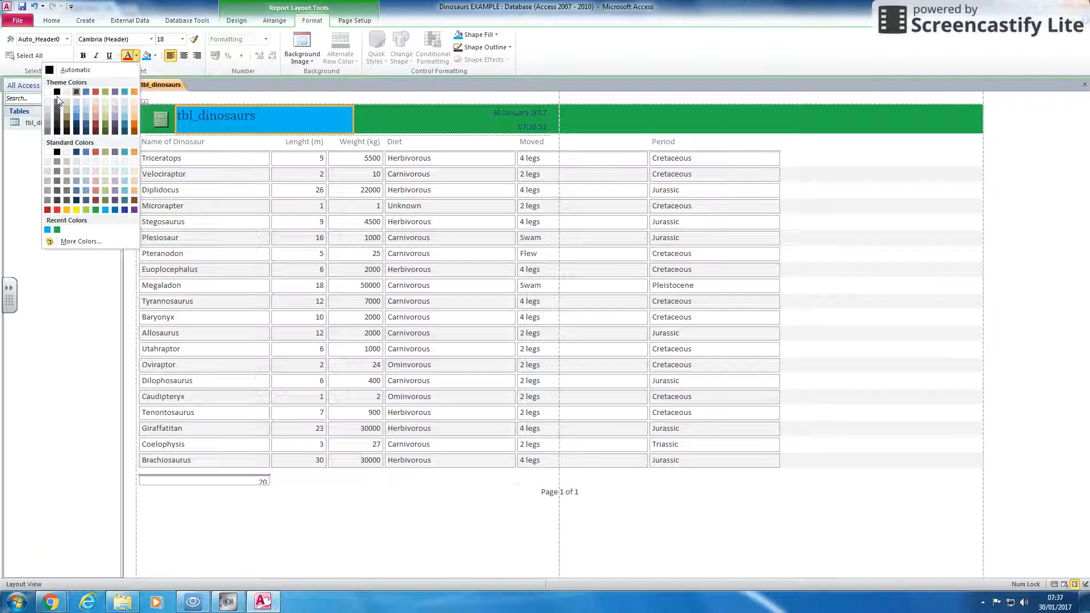
left_click(47, 92)
left_click(83, 56)
left_click(158, 39)
left_click(151, 40)
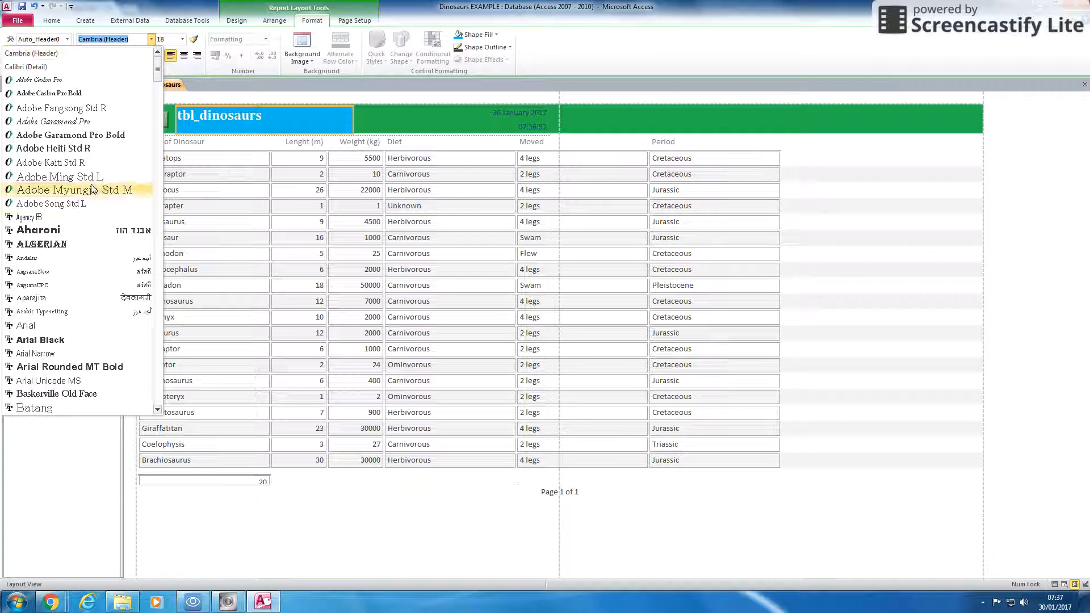
left_click(85, 230)
Step: Fill the background of the Name of Dinosaur column with purple
left_click(419, 206)
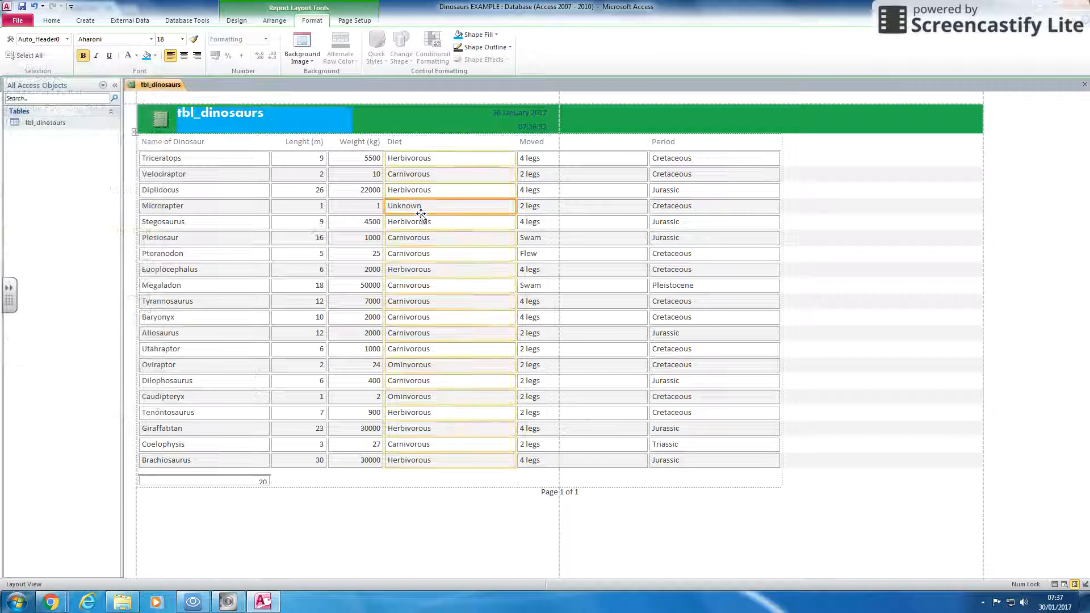
left_click(202, 166)
left_click(368, 169)
left_click(477, 172)
left_click(618, 173)
left_click(221, 173)
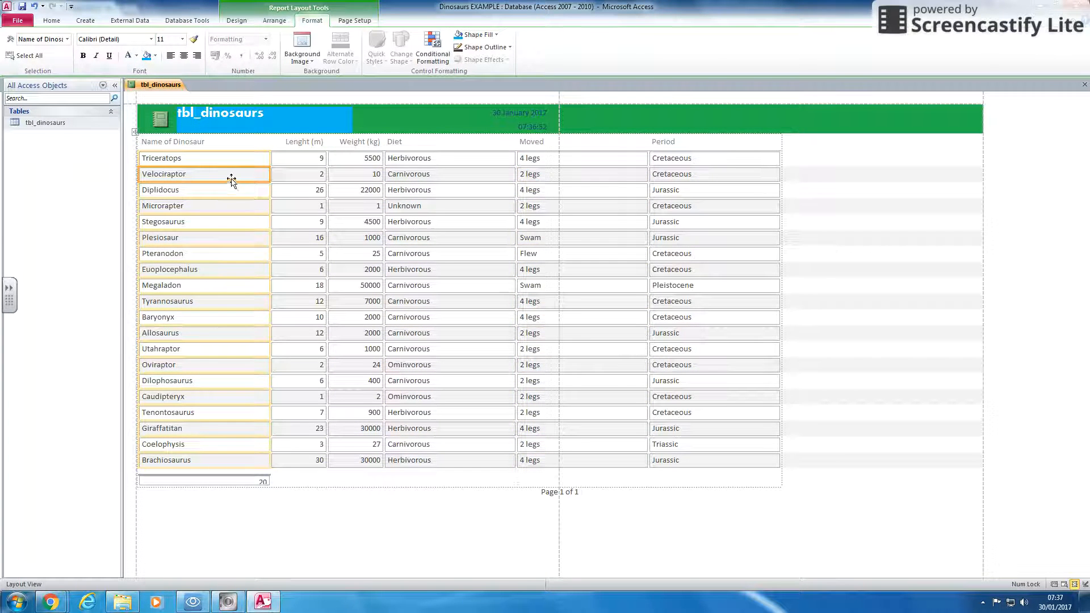
left_click(154, 56)
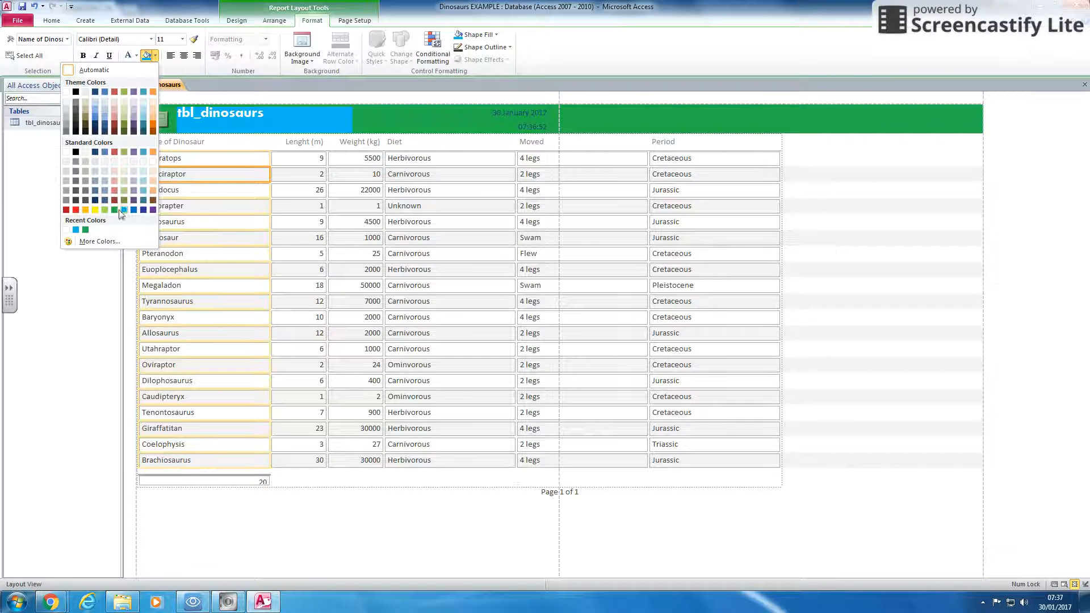
left_click(134, 119)
Step: Fill the background of the Lenght (m) column with grey-beige
left_click(302, 236)
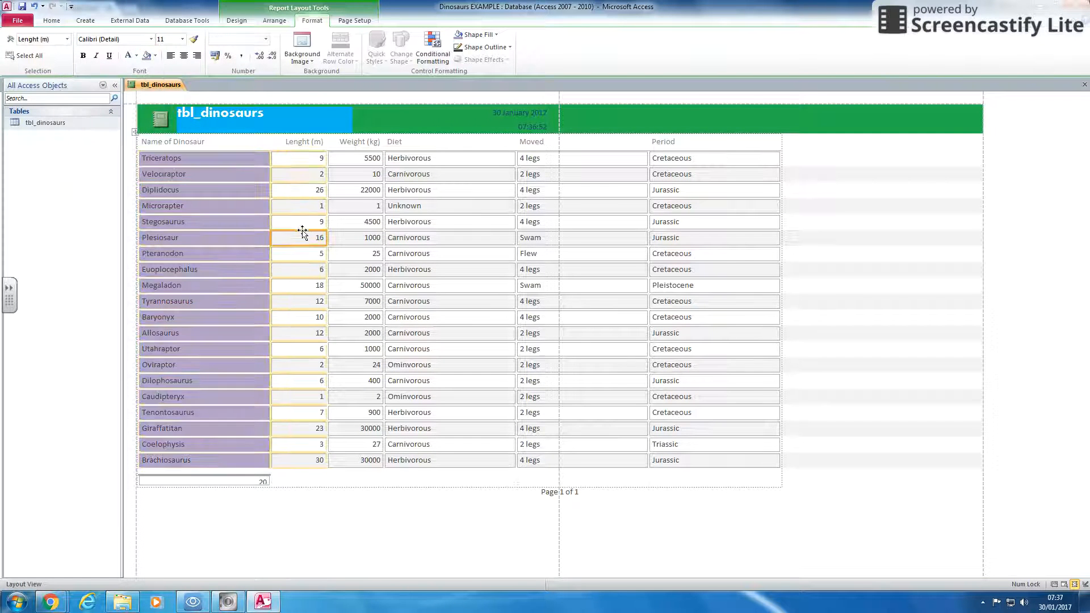
left_click(156, 56)
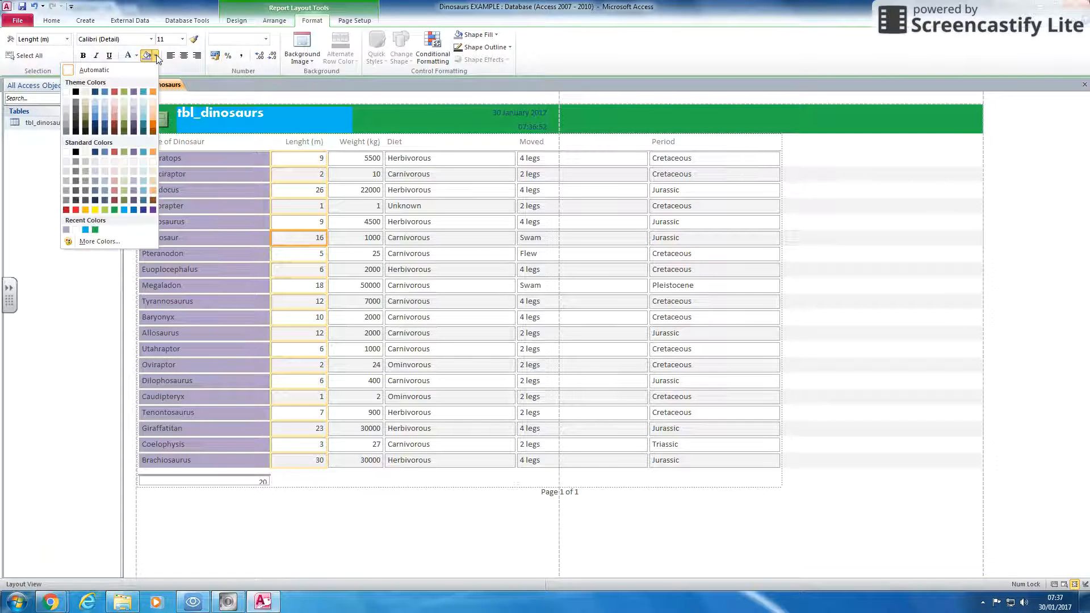
left_click(83, 172)
Step: Select the report's detail rows and apply the same grey-beige background fill to them
left_click(408, 285)
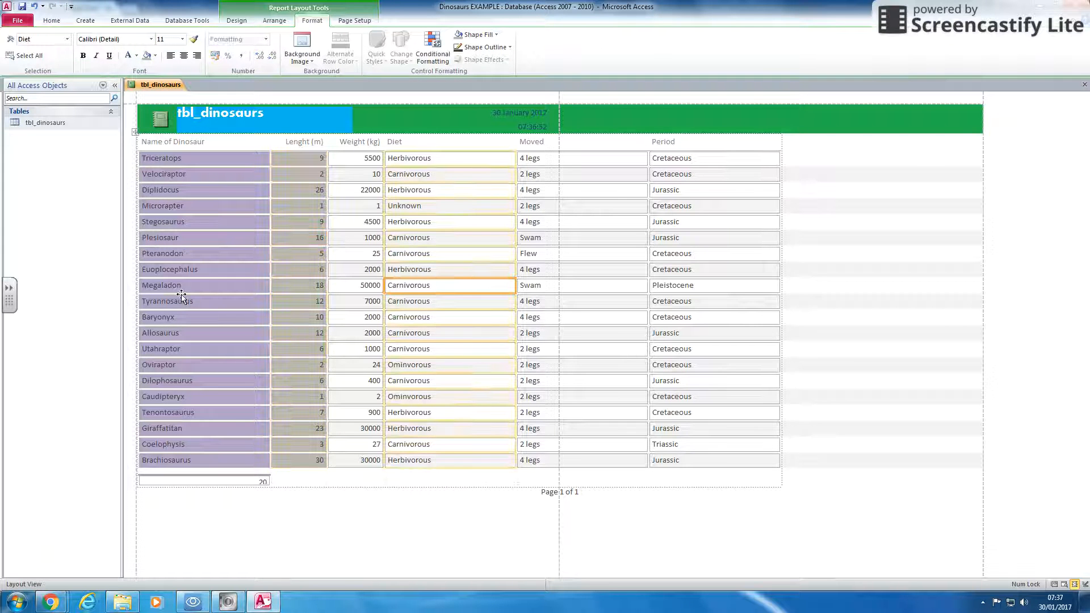
left_click(135, 277)
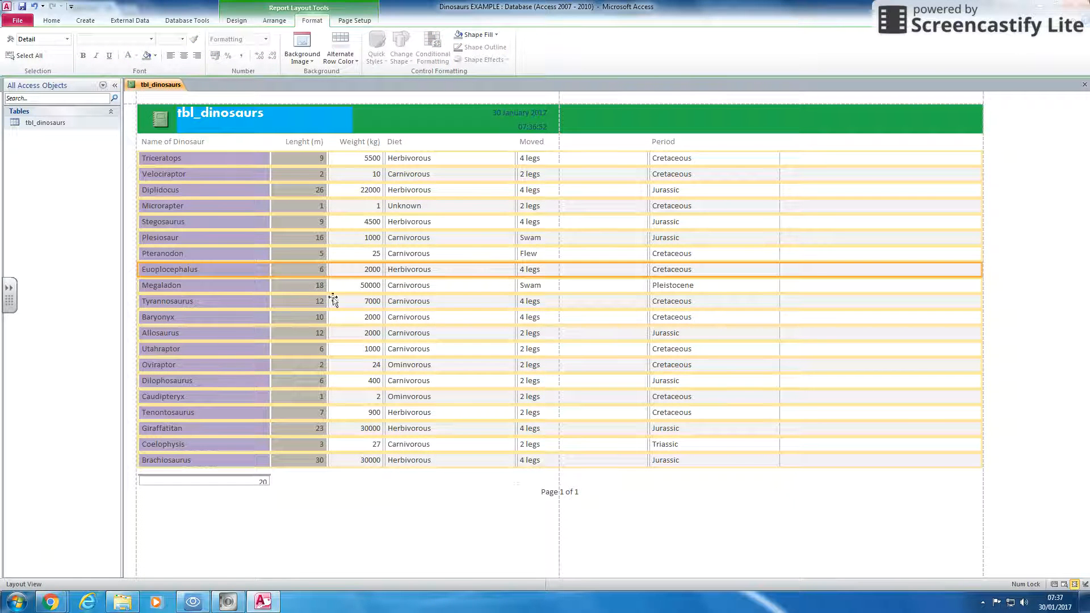
left_click(146, 56)
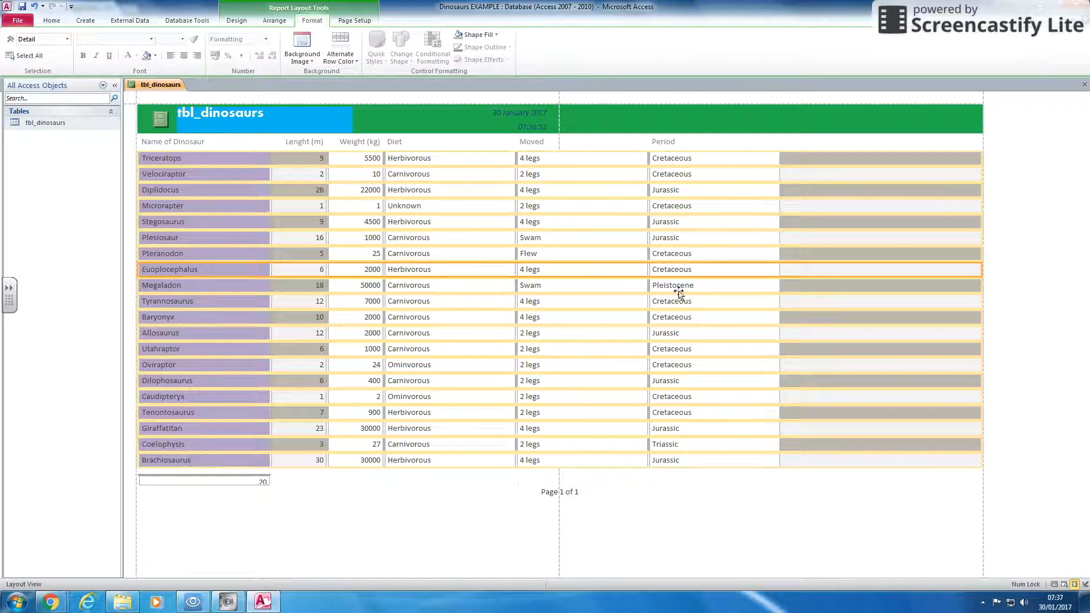
left_click(552, 253)
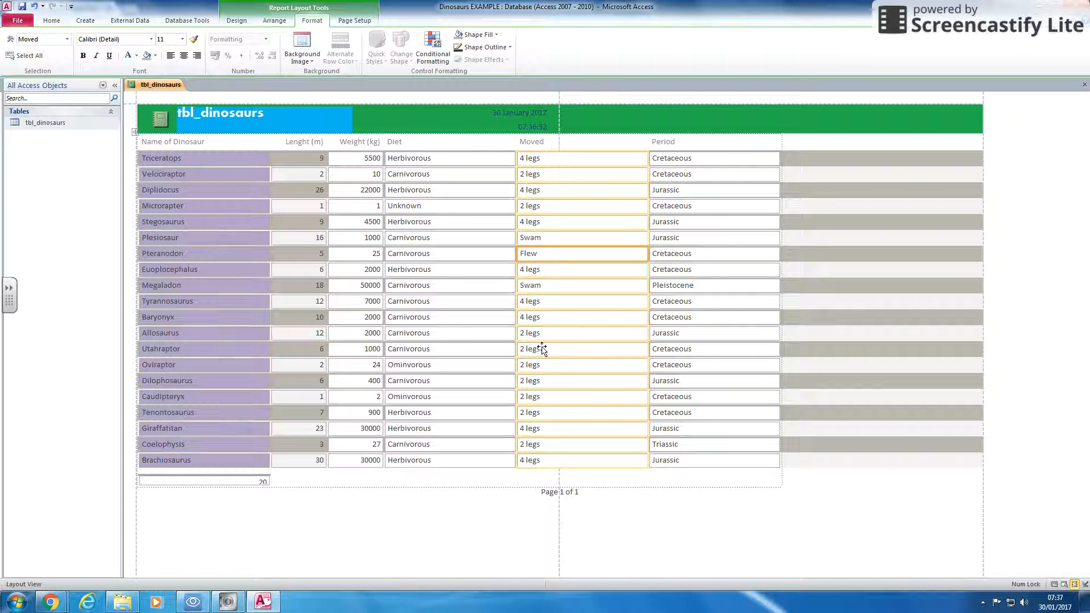
left_click(399, 353)
left_click(665, 192)
left_click(435, 221)
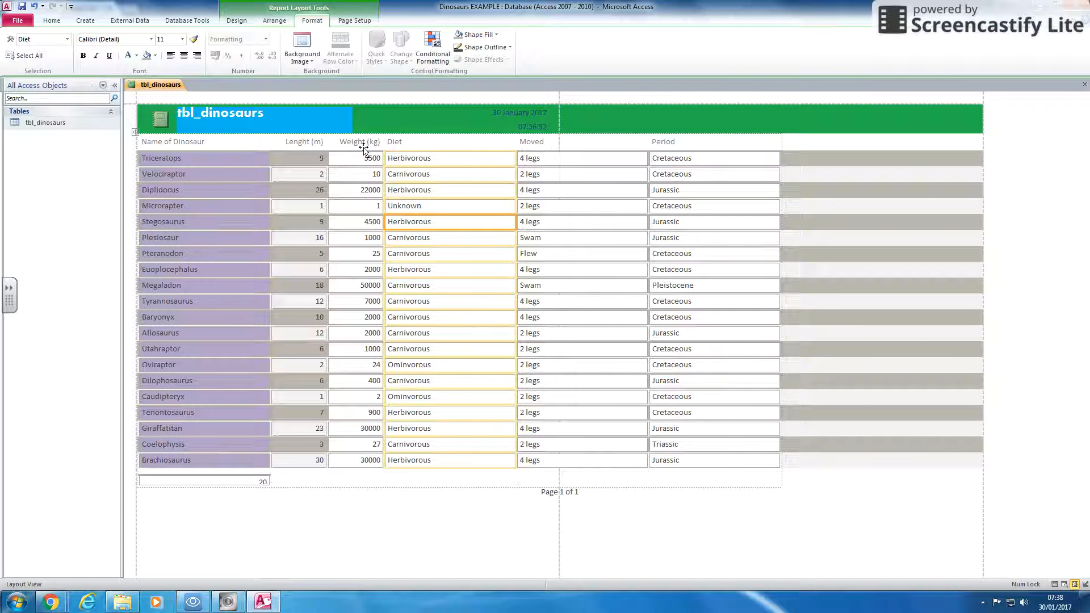
Step: Replace the report title text in the header with "Dinosaurs"
left_click(179, 114)
left_click(179, 114)
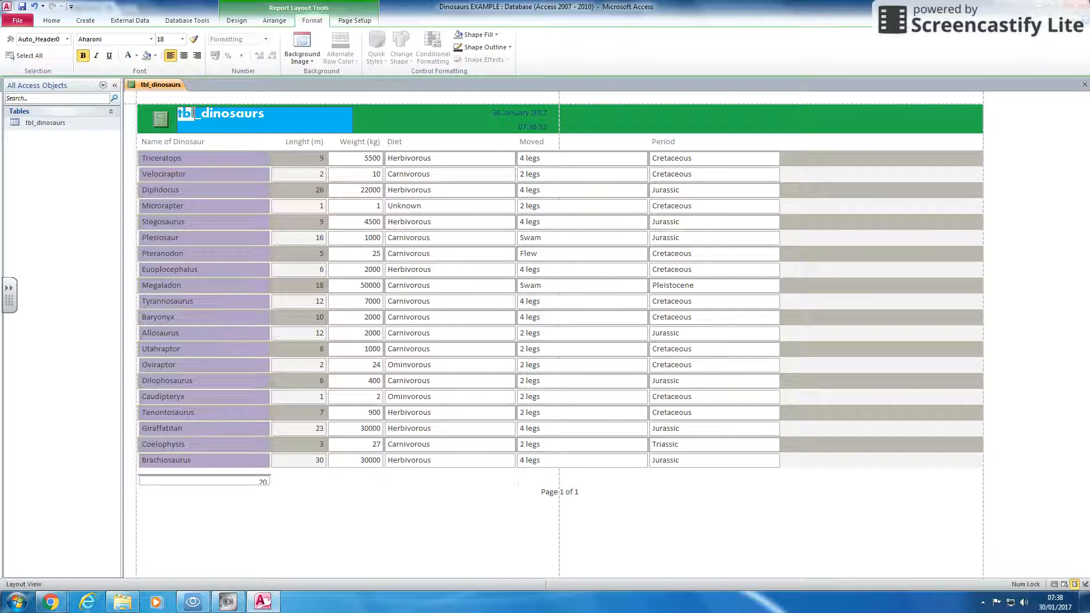
left_click_drag(193, 113, 161, 105)
left_click(412, 128)
left_click(248, 115)
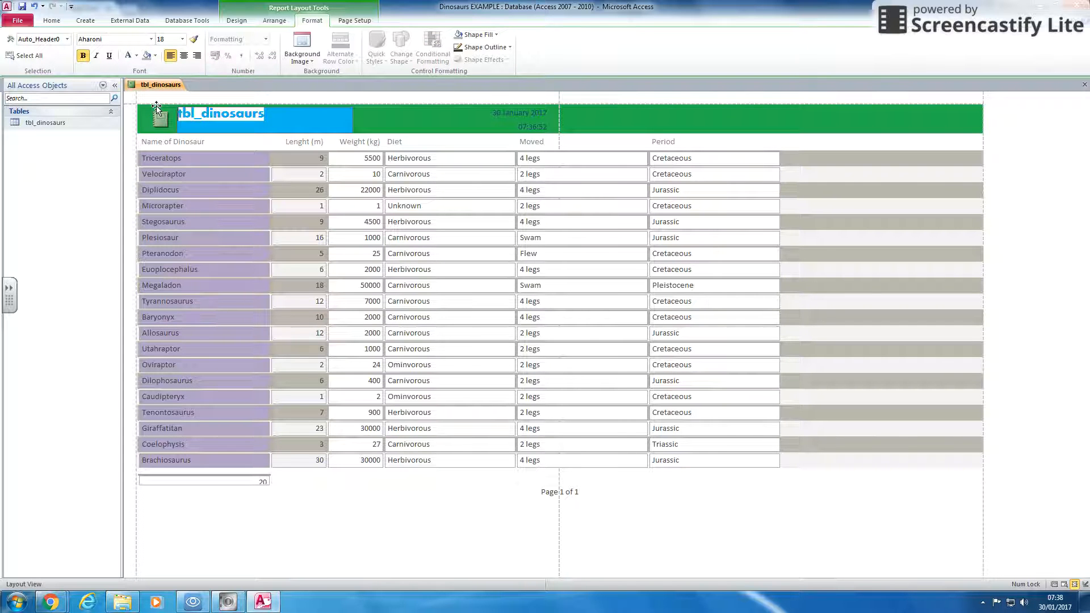
type("Dinosaurs")
left_click(364, 220)
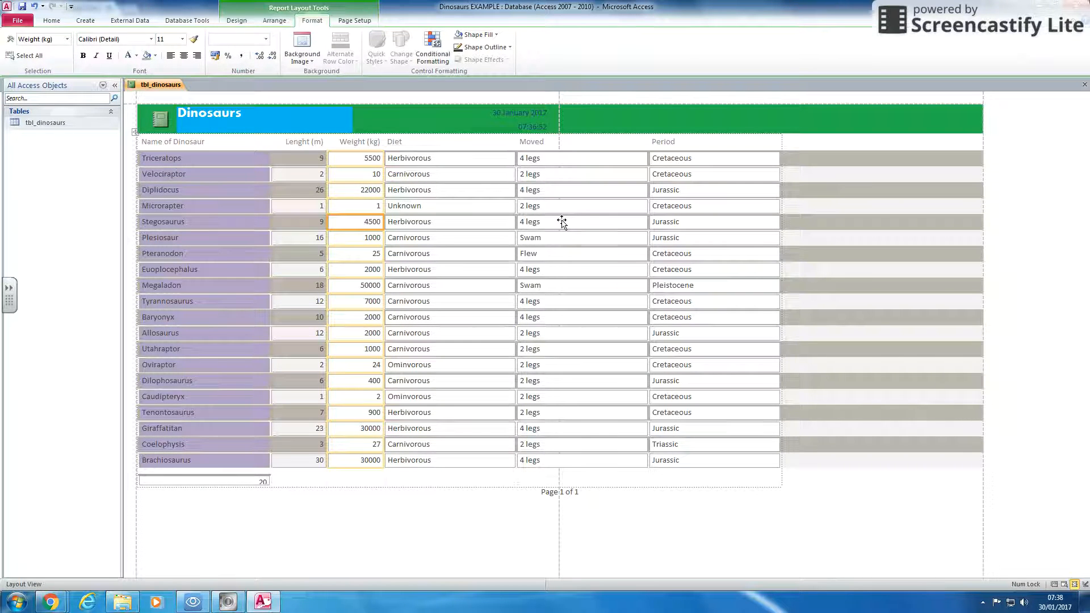
Step: Select the report's logo, switch to the dinosaurs image search in Chrome and copy the enlarged Coelophysis picture
left_click(158, 121)
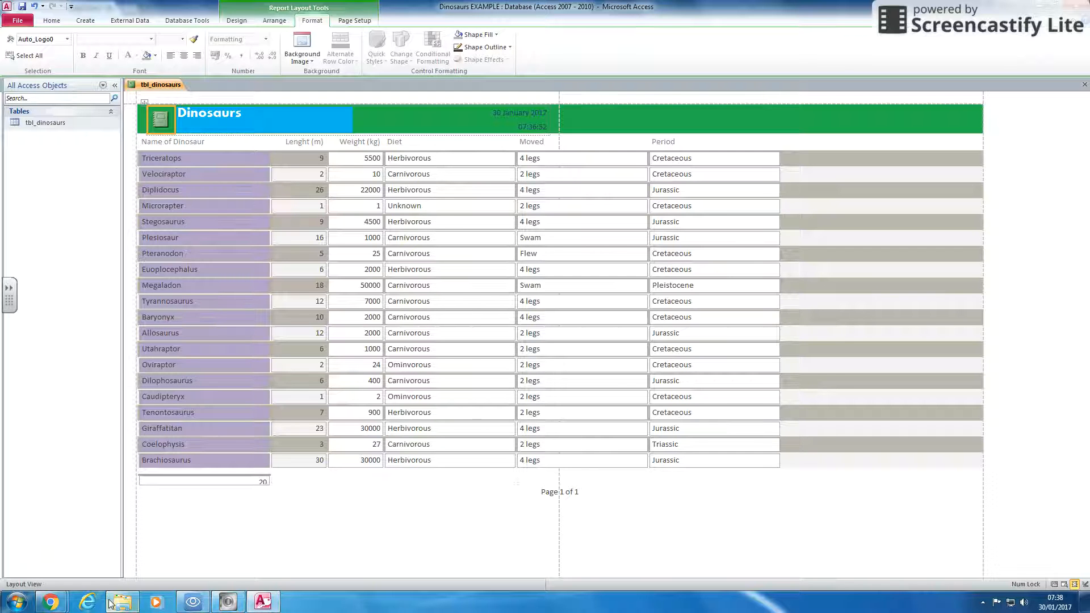
left_click(51, 602)
left_click(103, 528)
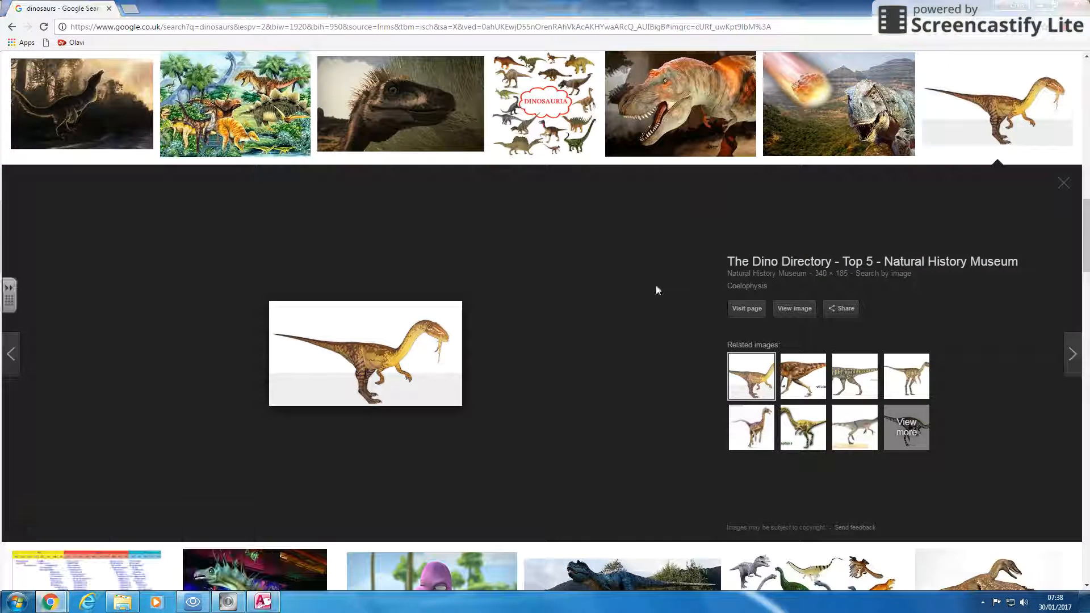
right_click(384, 347)
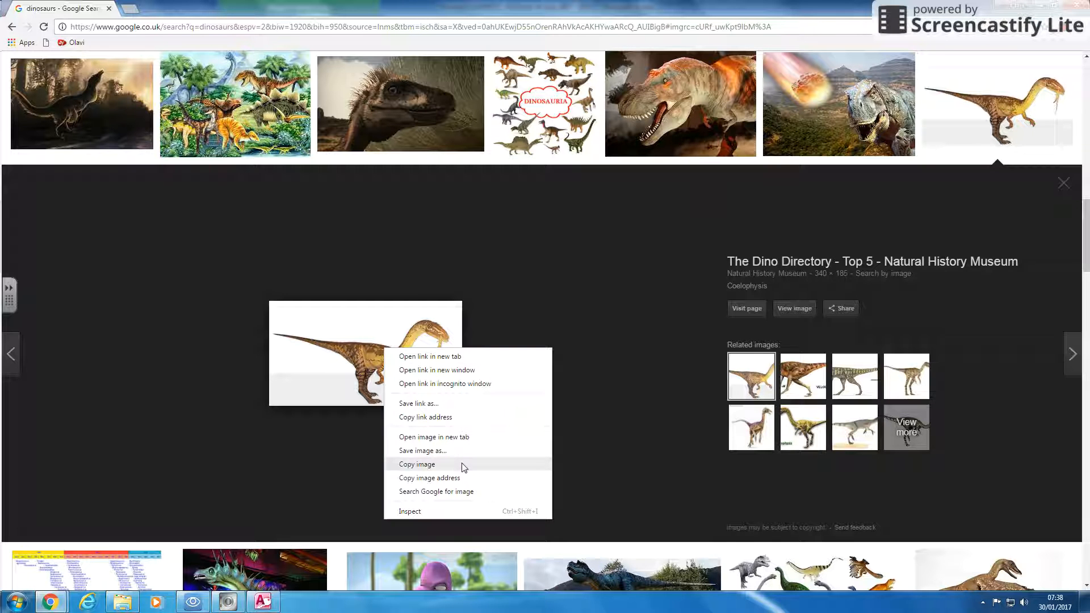
left_click(458, 466)
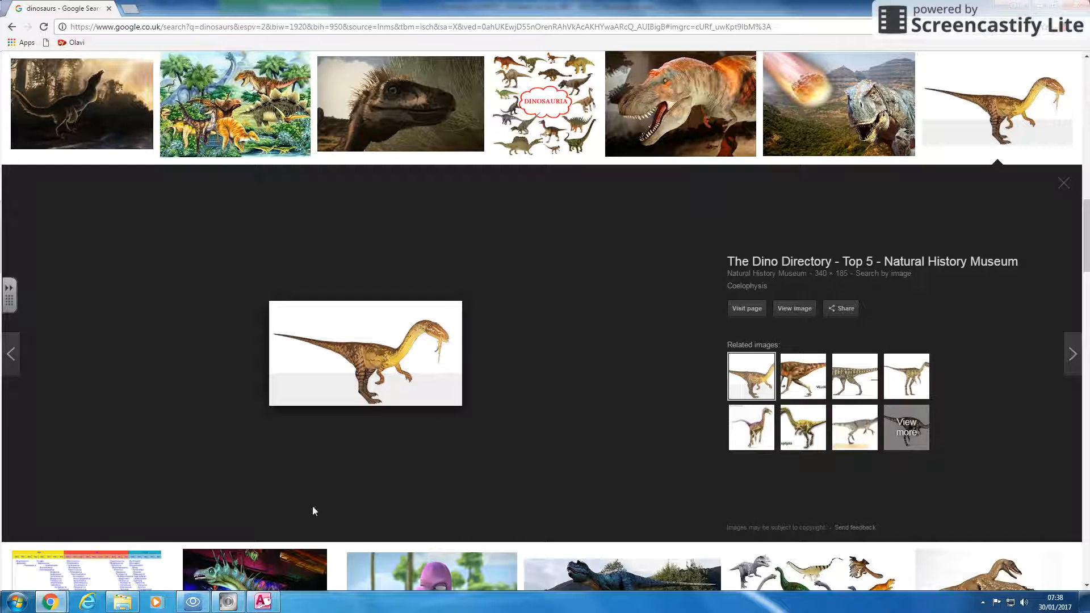
Step: Switch back to the Access report and try to paste the copied picture over the header logo
left_click(262, 602)
right_click(156, 117)
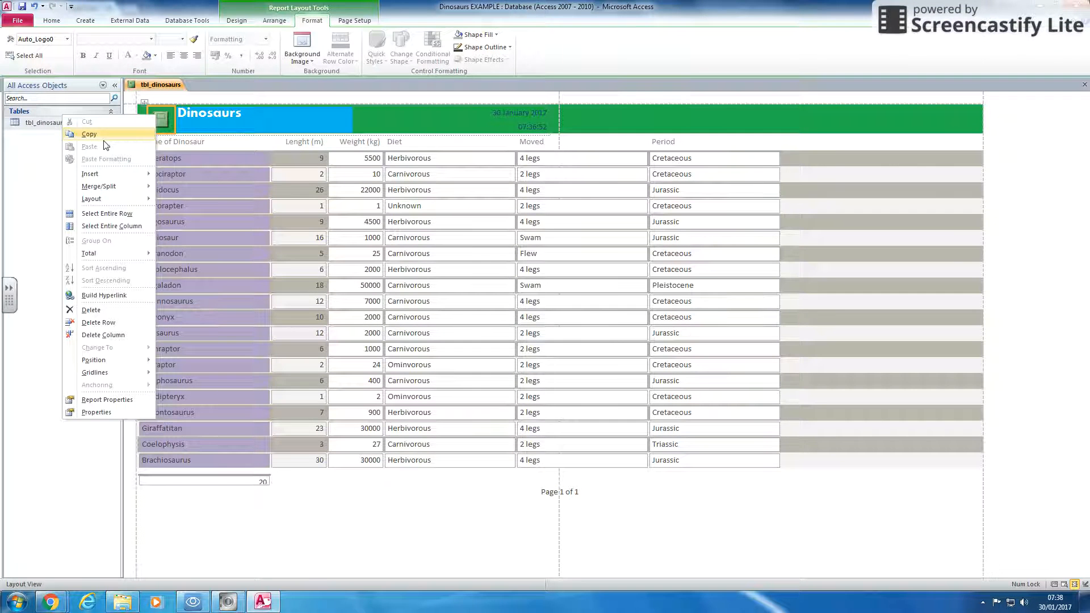
key("Escape")
left_click(449, 142)
left_click(160, 119)
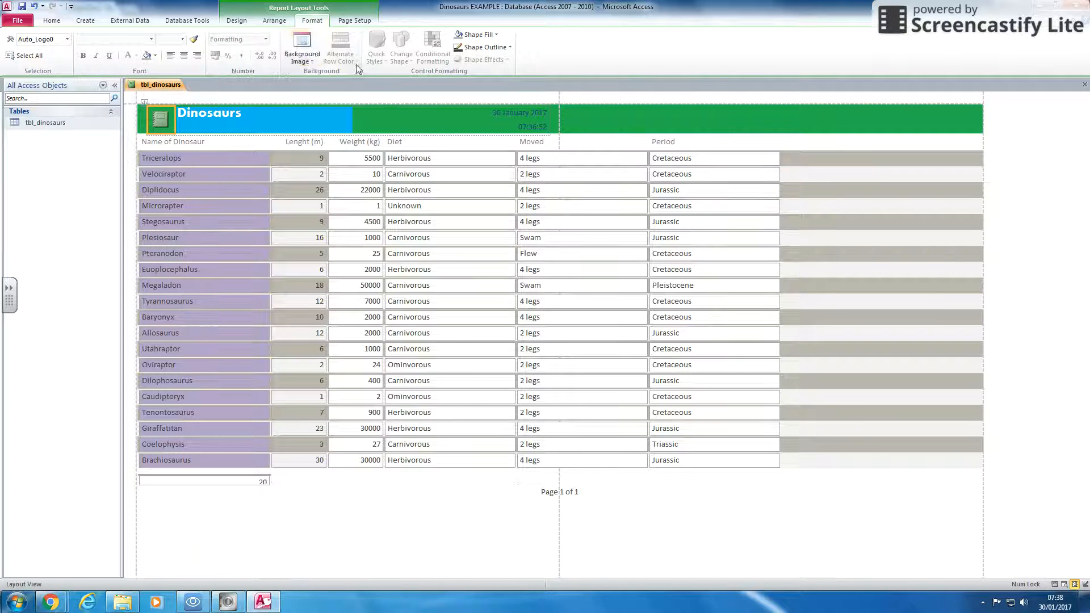
left_click(308, 59)
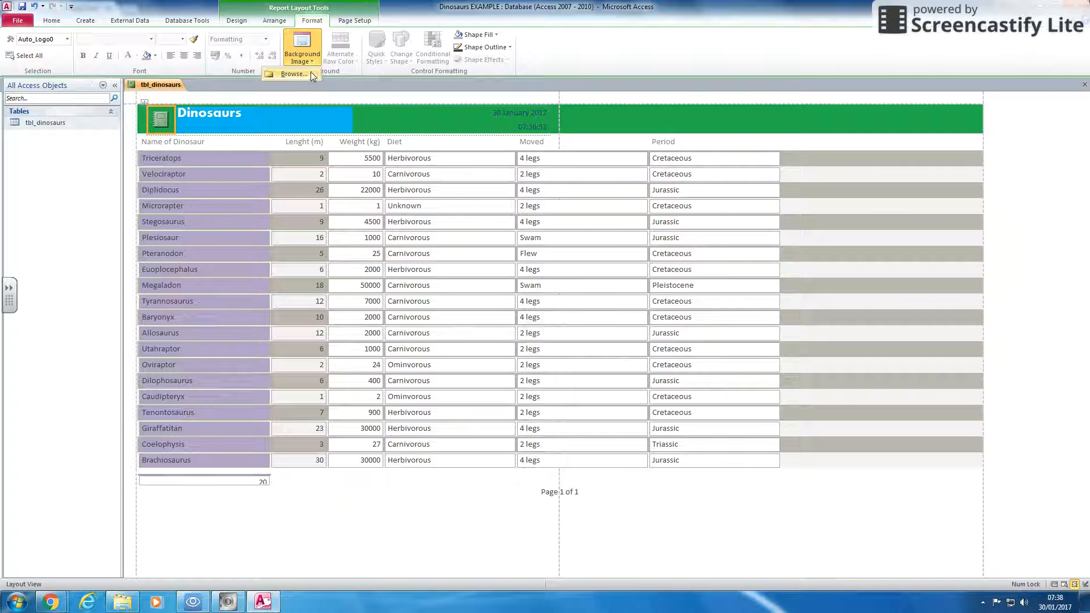
left_click(376, 111)
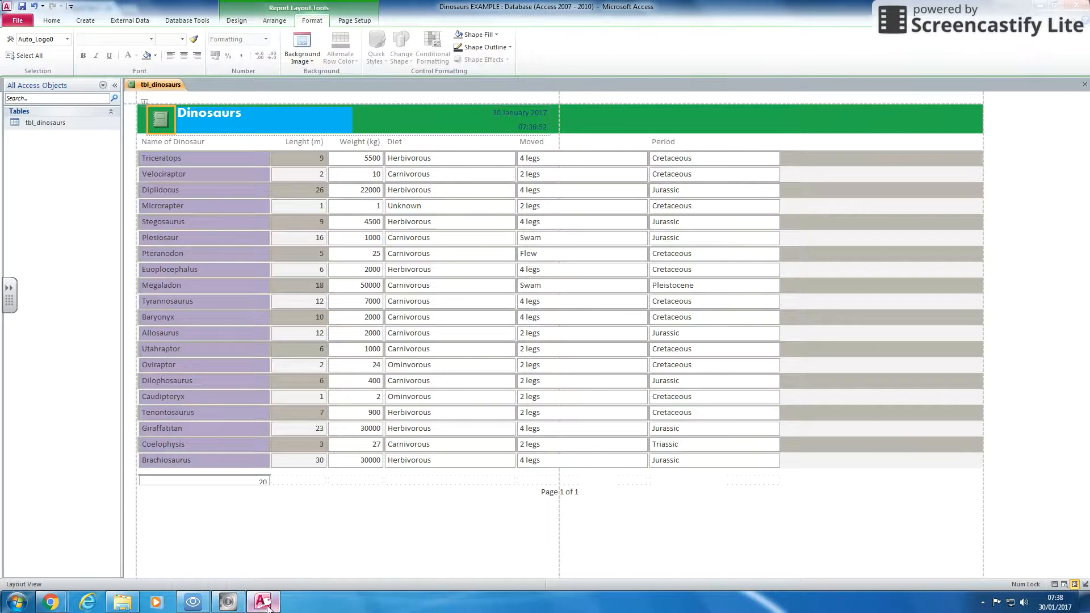
Step: Switch to Chrome and save the enlarged Coelophysis picture to the Pictures library as a JPEG named "raptor"
left_click(51, 601)
right_click(411, 355)
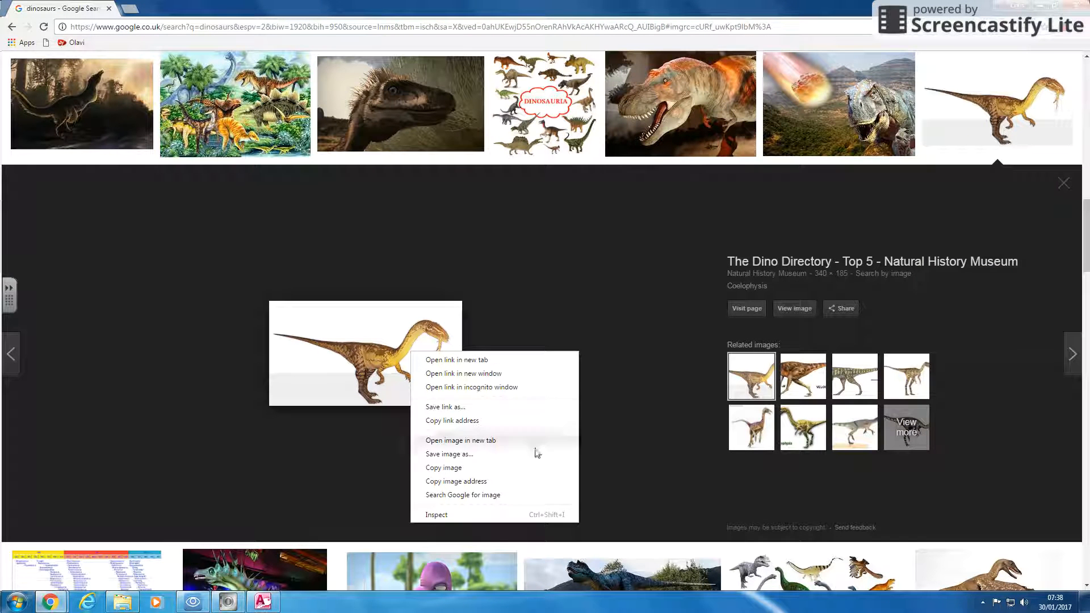
left_click(480, 458)
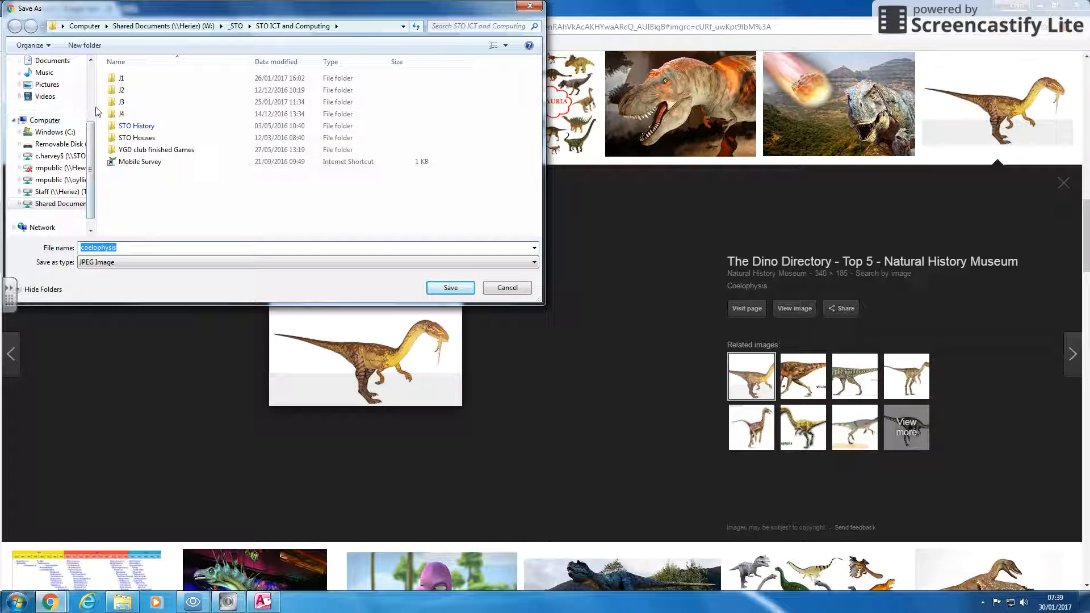
scroll(85, 136, "up", 3)
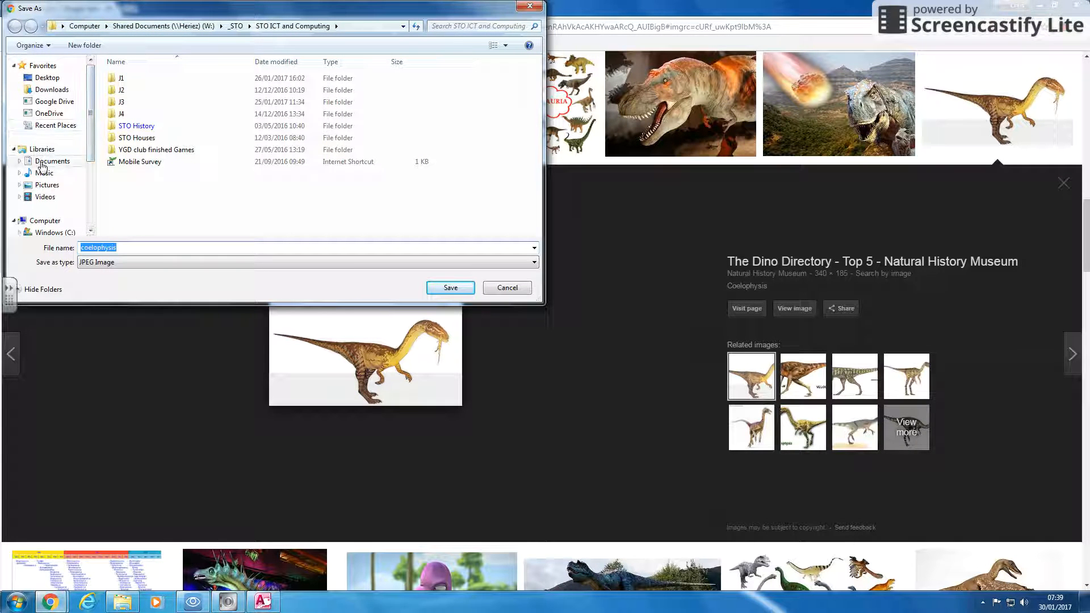
left_click(45, 185)
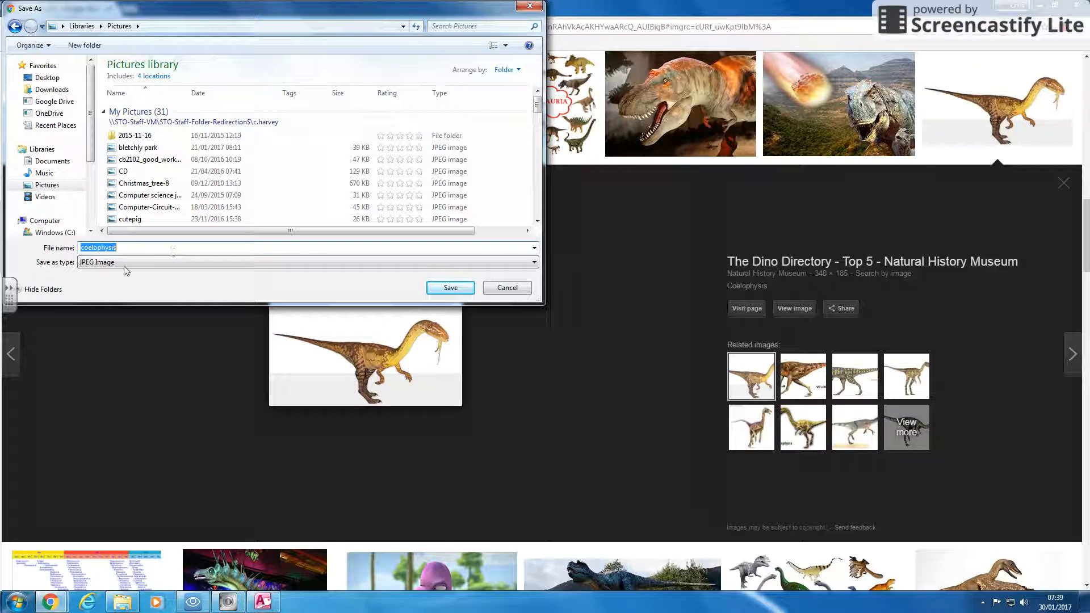
type("raptor")
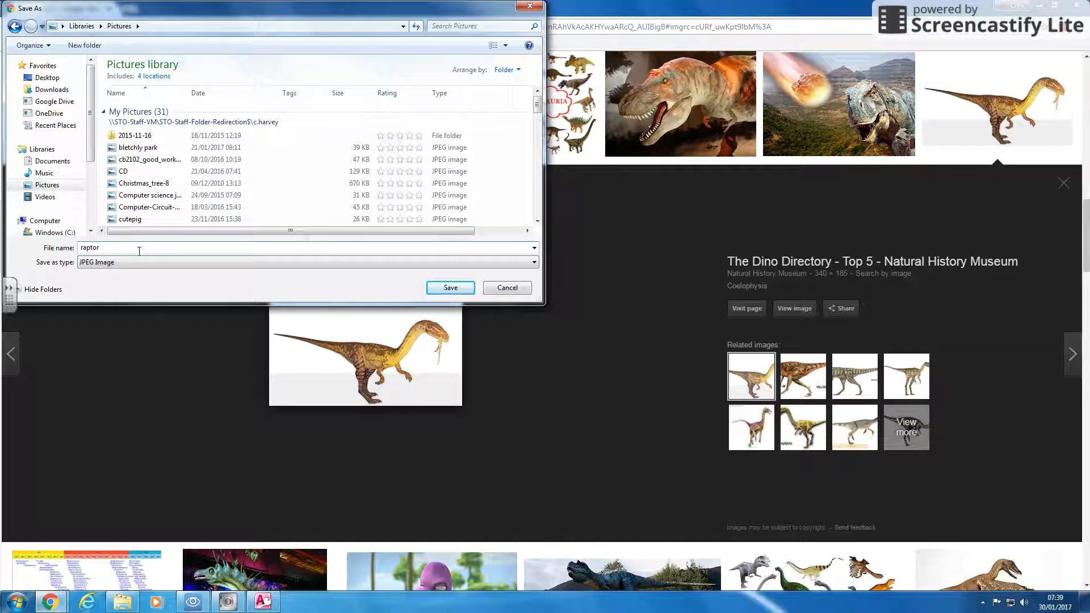
key("Return")
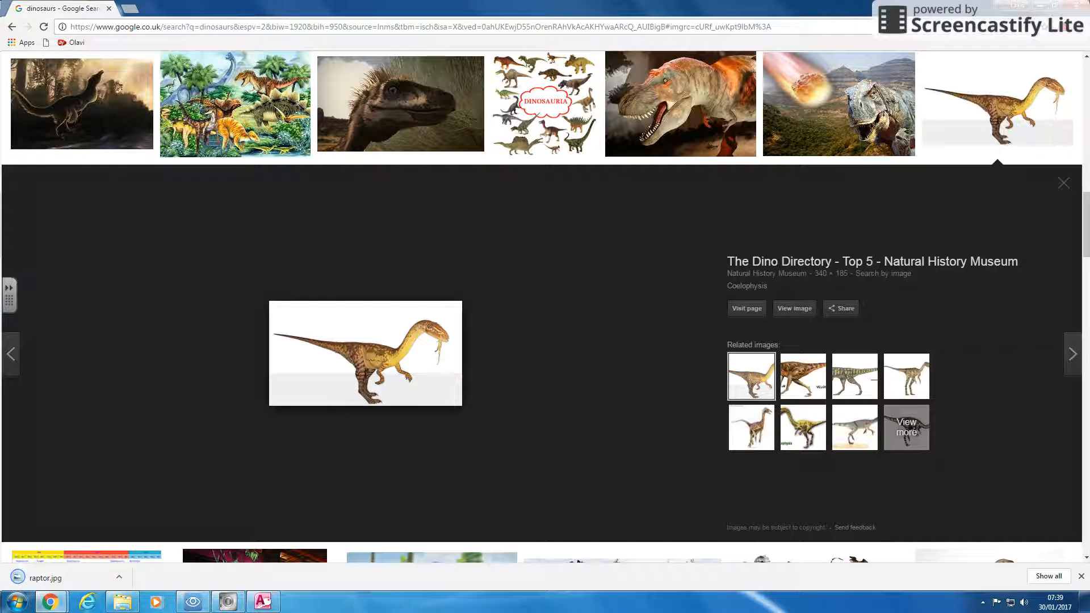
Step: Switch back to Access and insert the raptor image from the Pictures library in place of the header logo
left_click(263, 601)
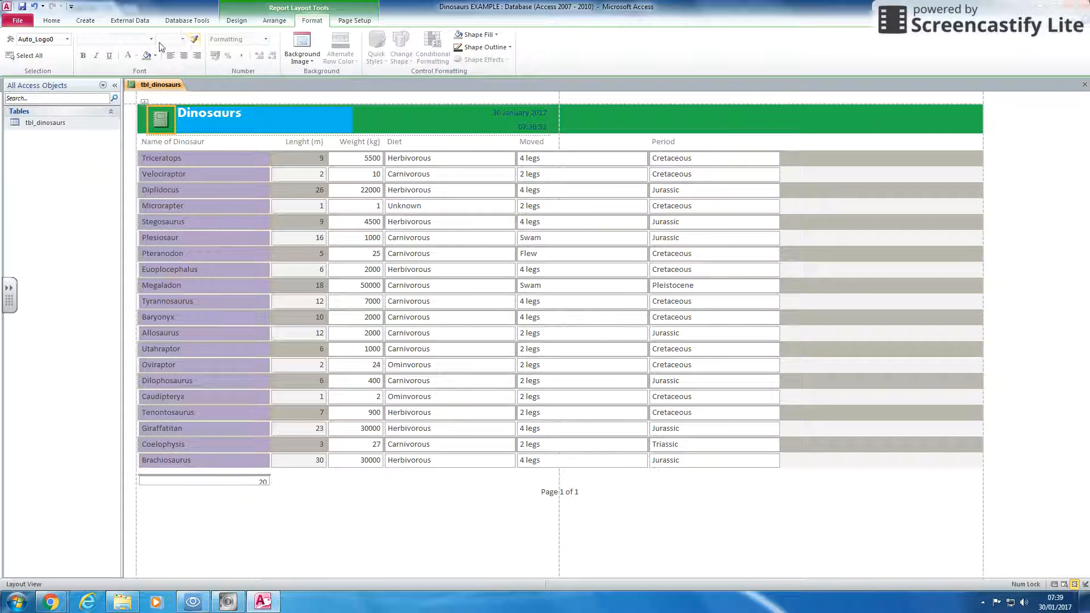
left_click(233, 21)
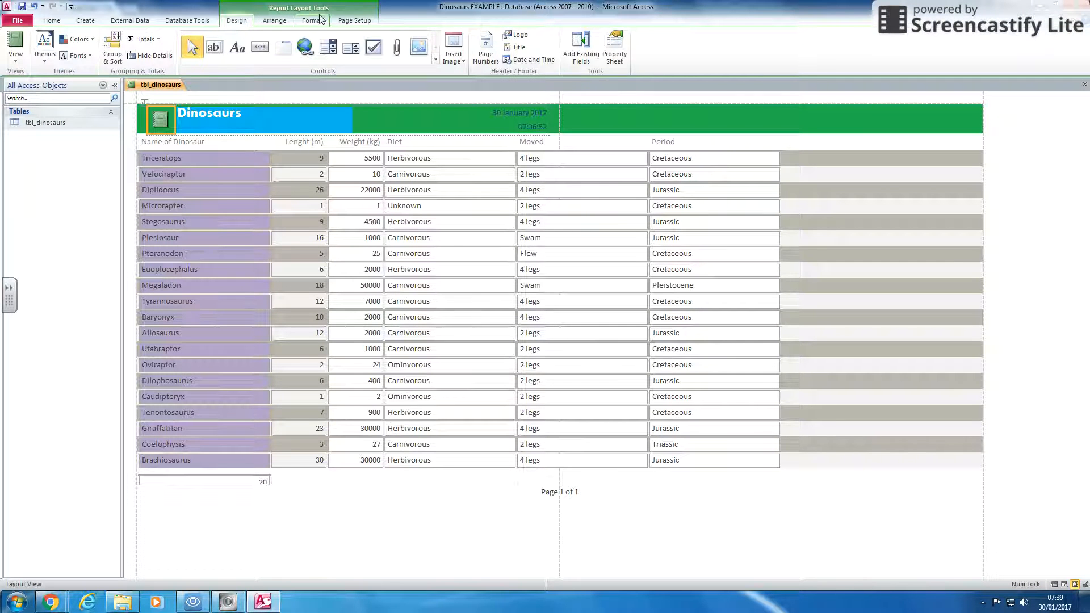
left_click(347, 20)
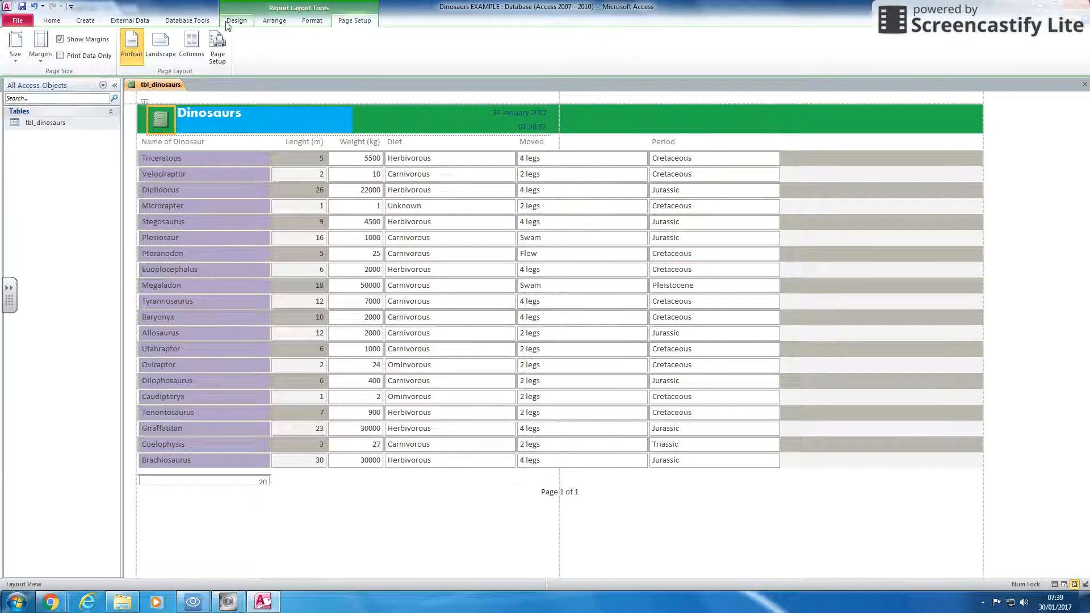
left_click(234, 21)
left_click(451, 58)
left_click(446, 73)
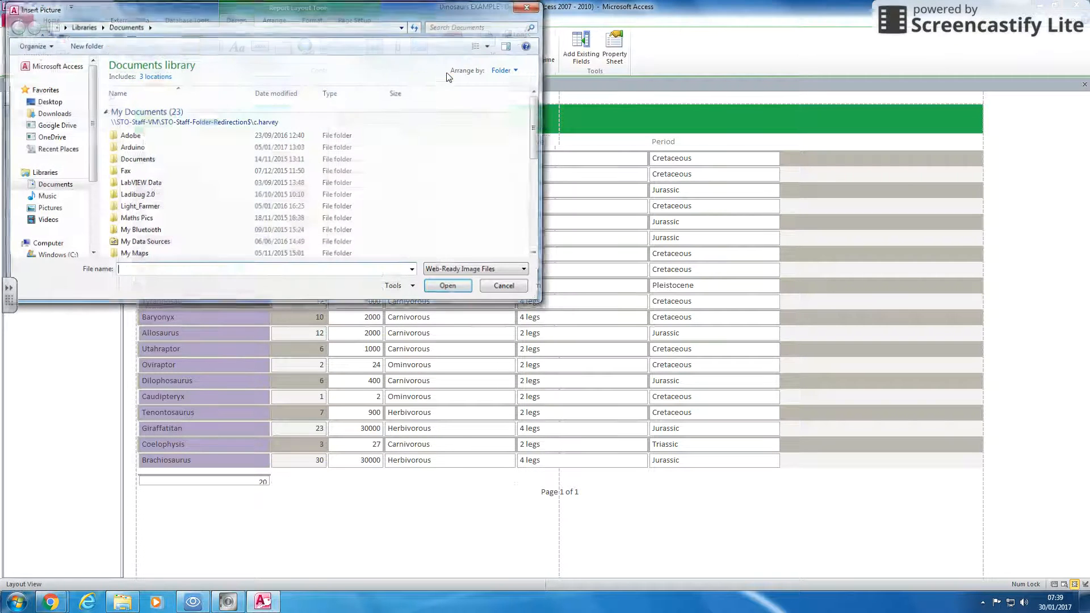
left_click(41, 209)
left_click(155, 159)
key("r")
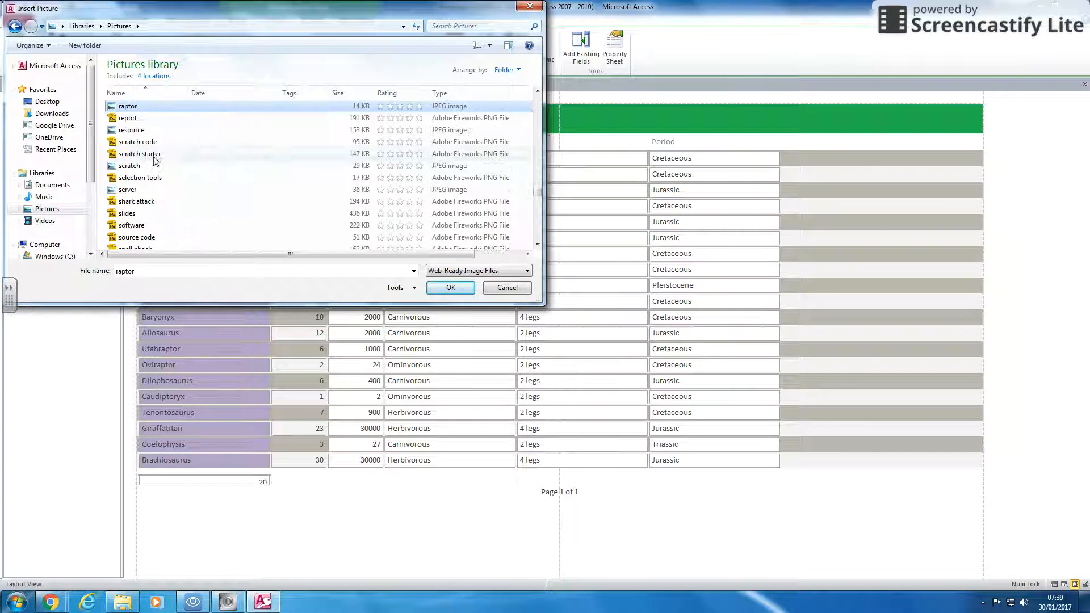
left_click(450, 287)
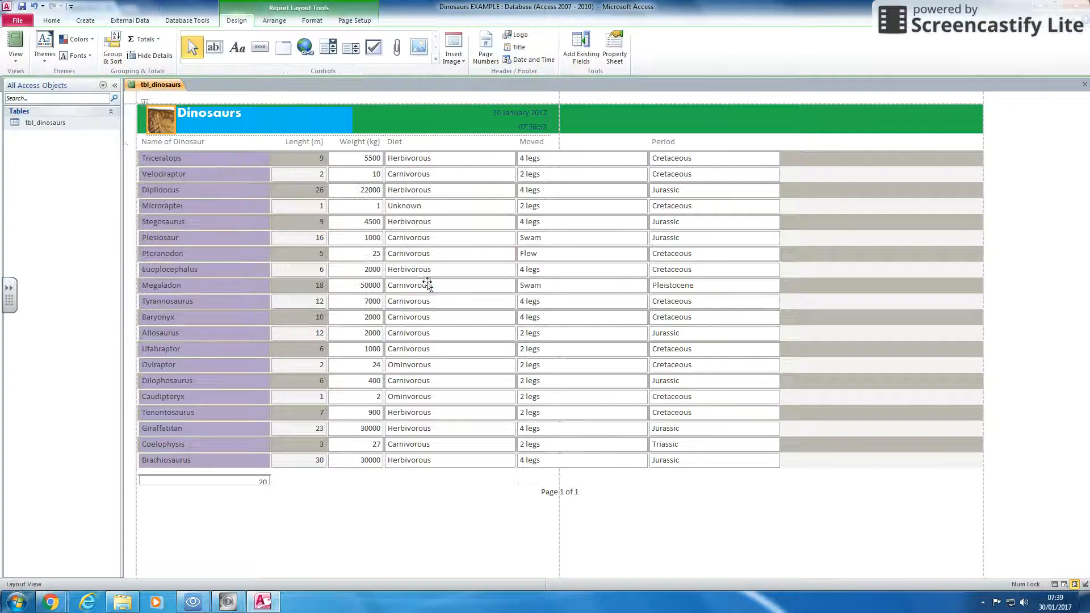
Step: Set the header logo's Size Mode property to Stretch and close its property sheet
right_click(158, 126)
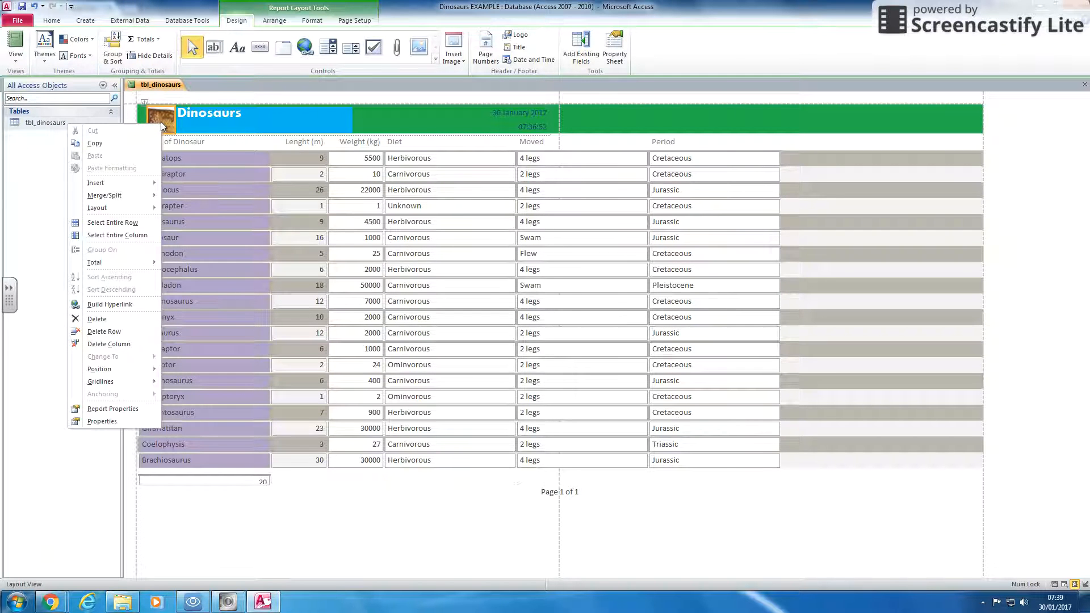
mouse_move(142, 209)
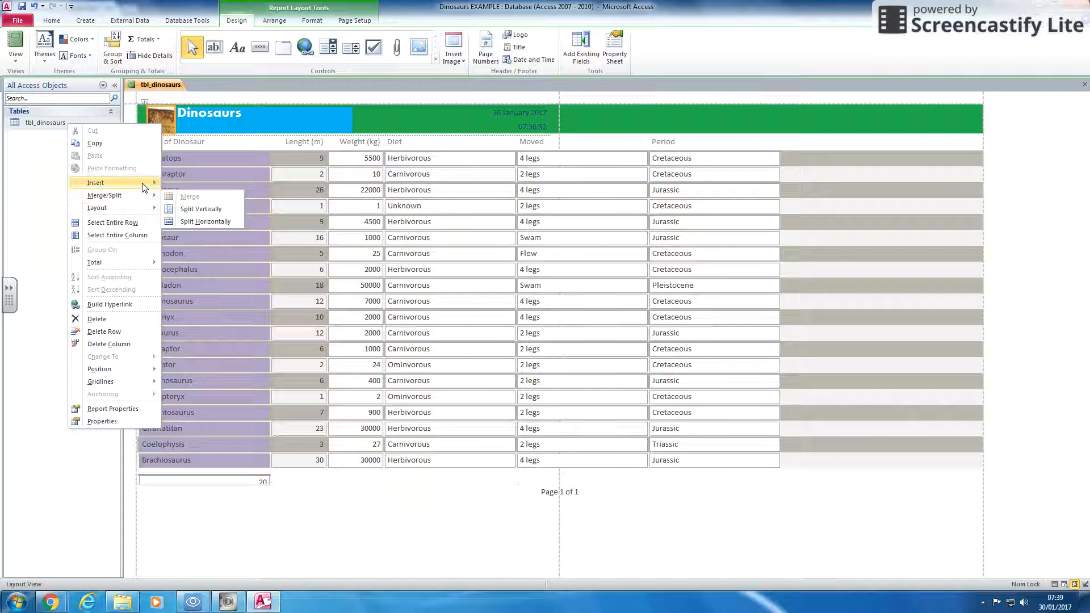
left_click(125, 421)
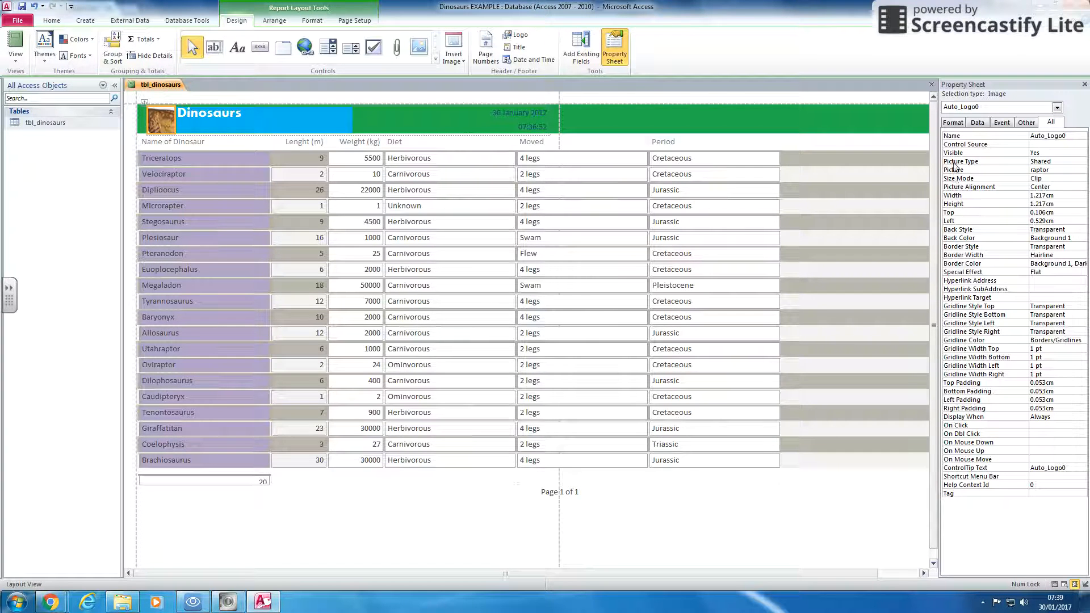
left_click(1053, 179)
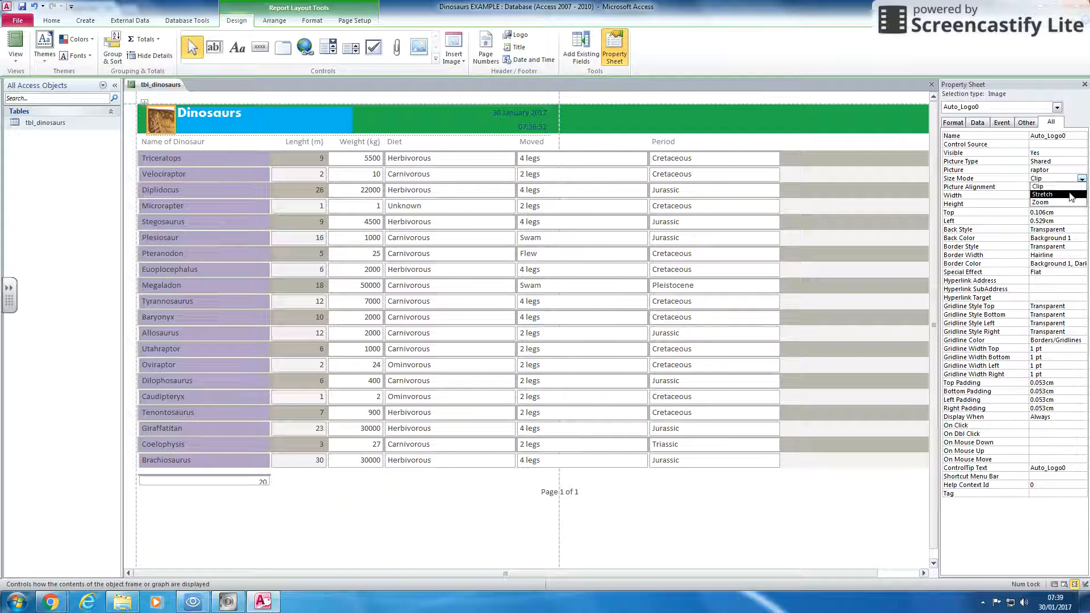
left_click(1042, 194)
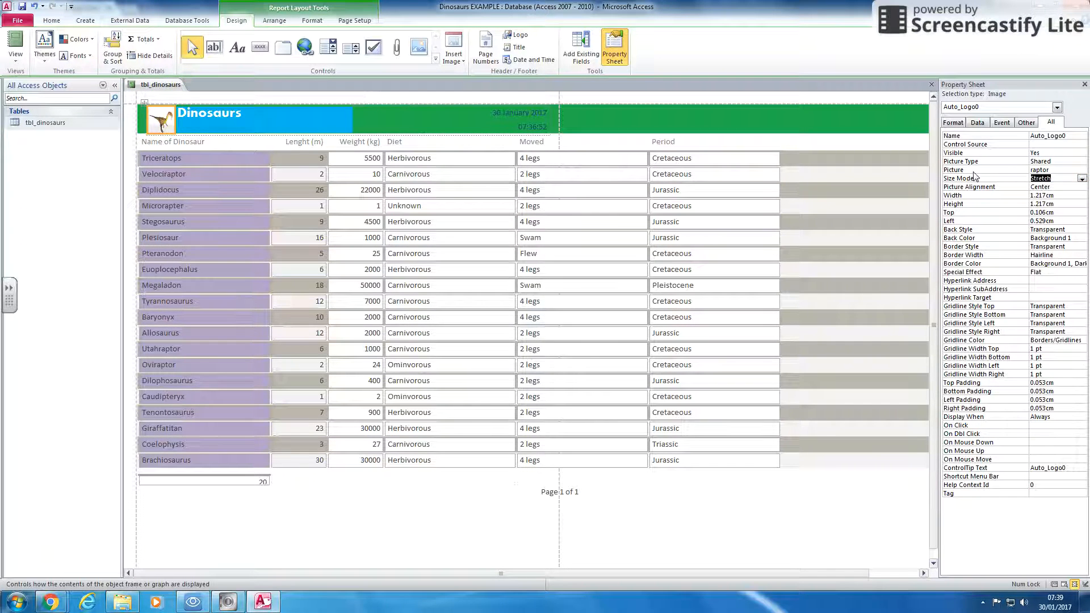
left_click(1085, 84)
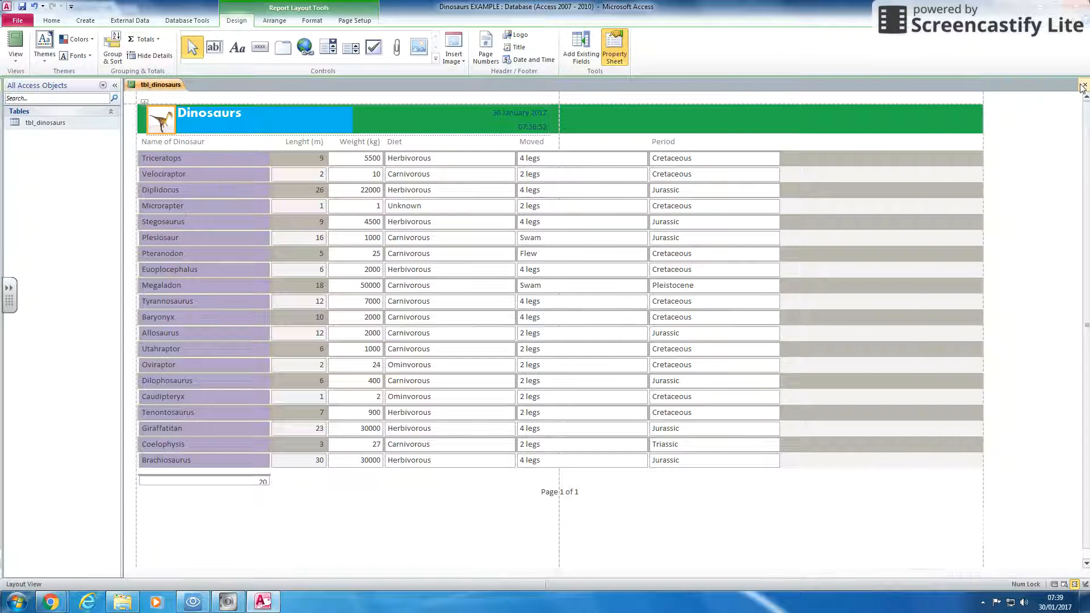
Step: Review the report's own properties and the header logo's properties, closing each property sheet without changes
right_click(159, 121)
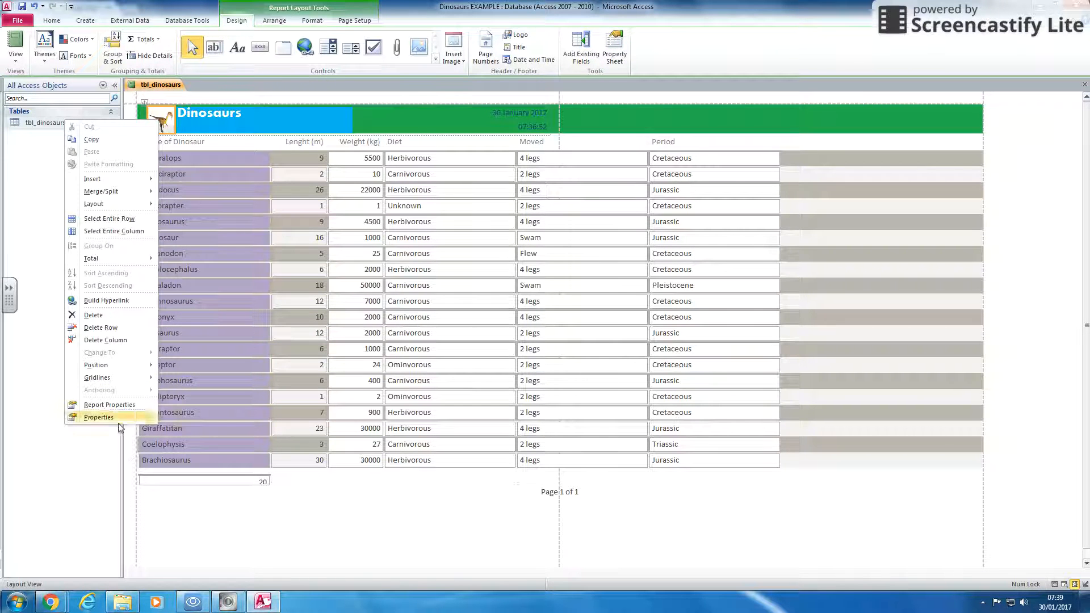
left_click(108, 405)
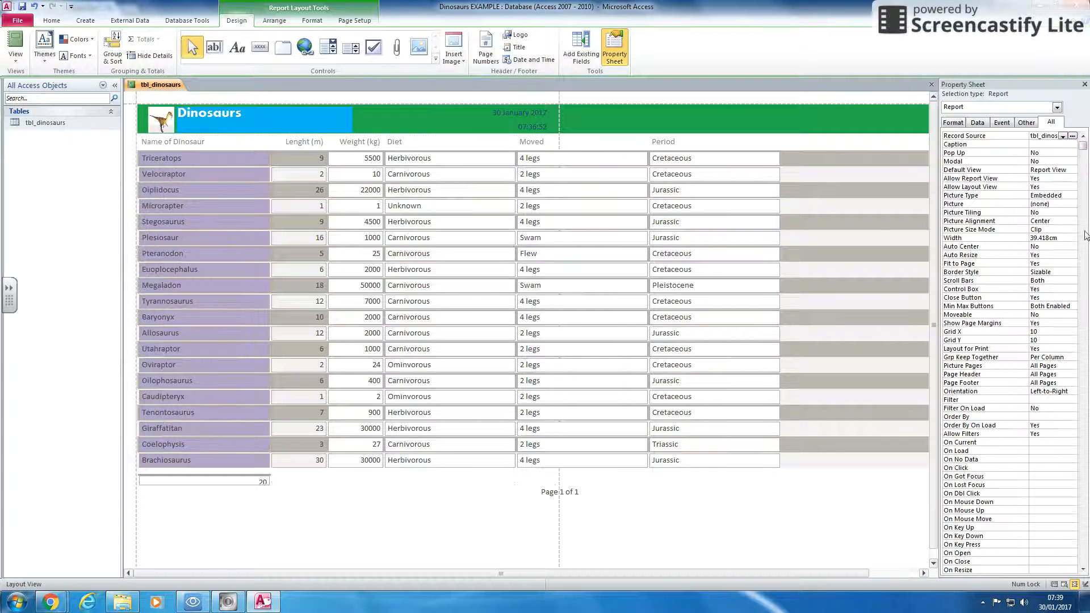
left_click(1084, 84)
right_click(151, 109)
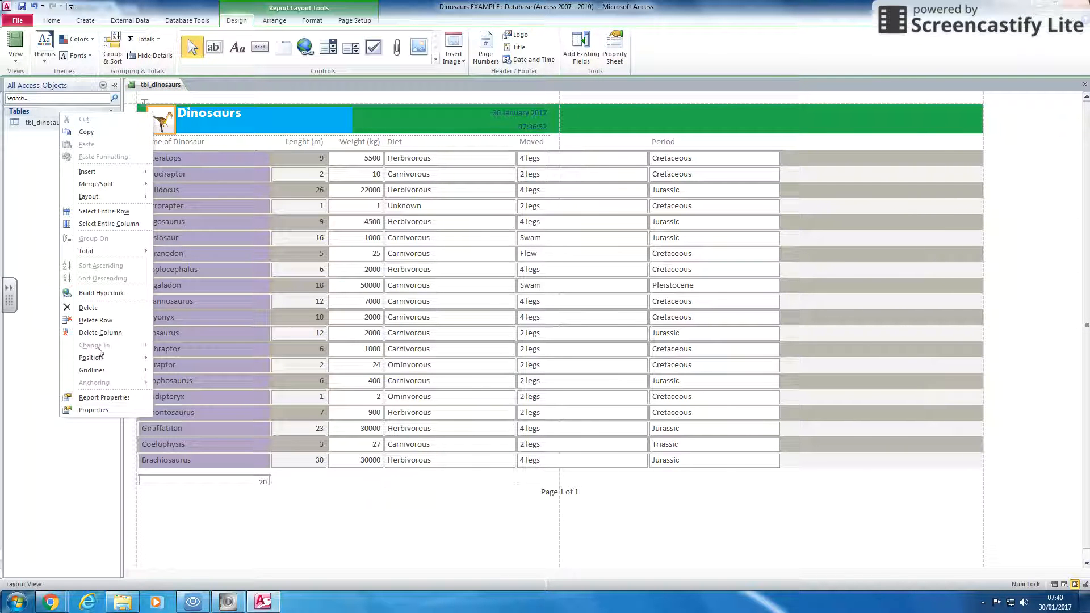
left_click(102, 409)
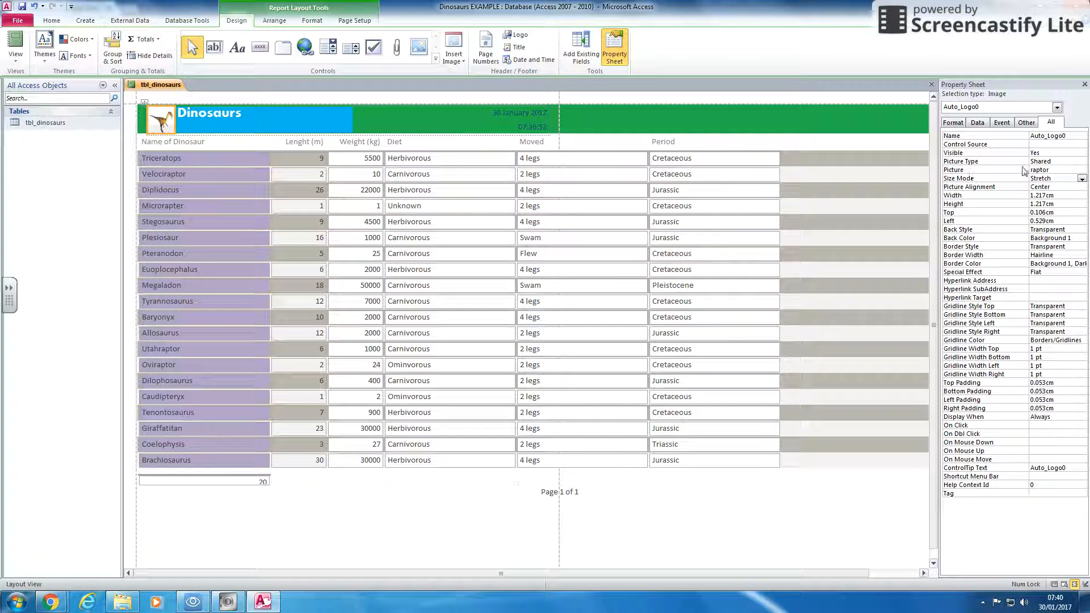
left_click(1083, 84)
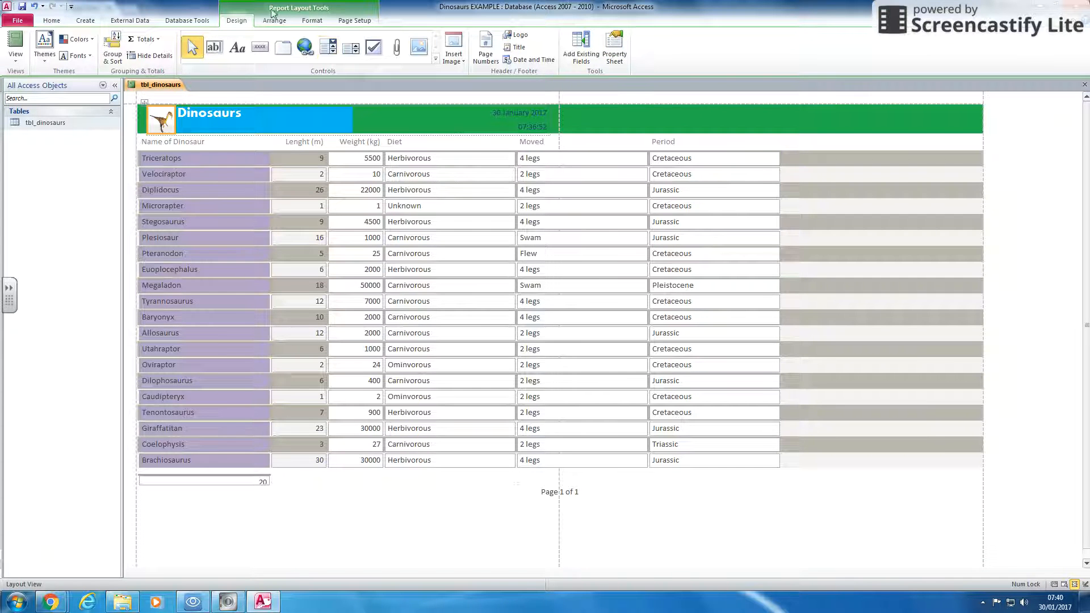
Step: Insert the Dinosaur JPEG from the Pictures library as the report's background image
left_click(312, 20)
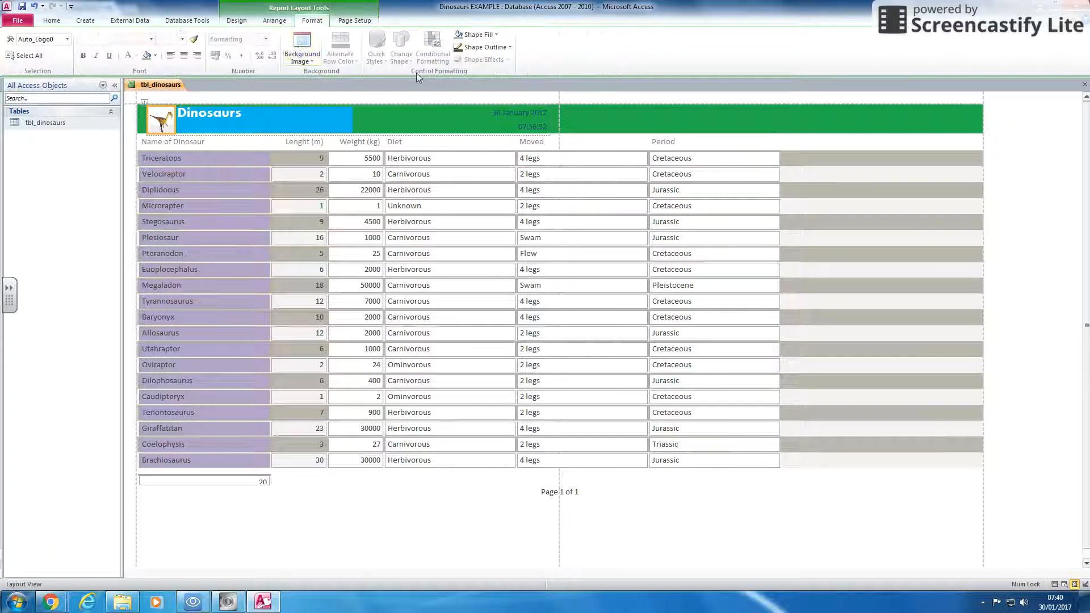
left_click(302, 52)
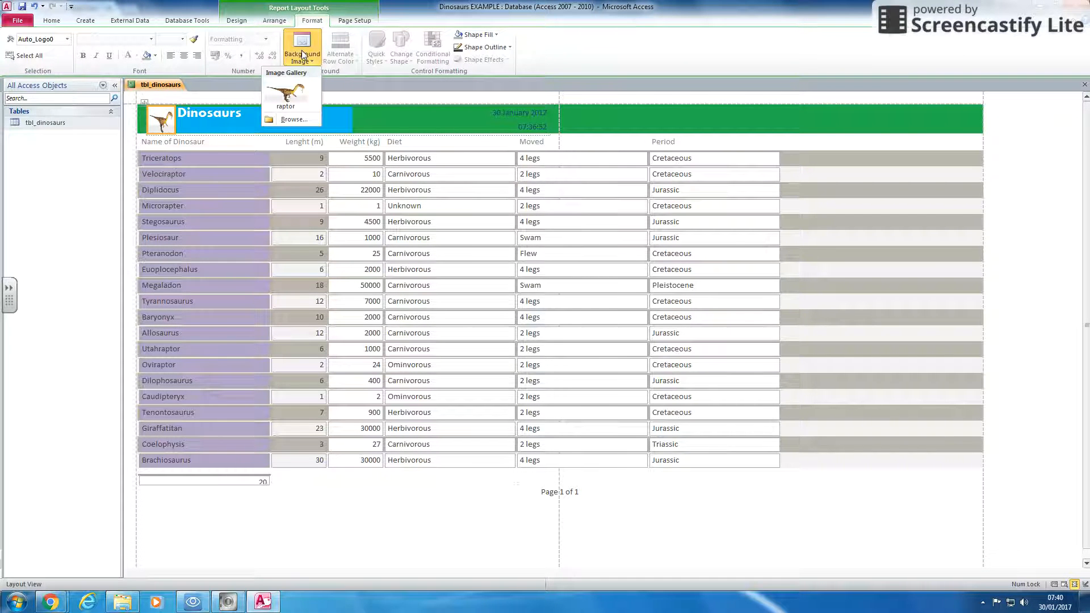
left_click(297, 117)
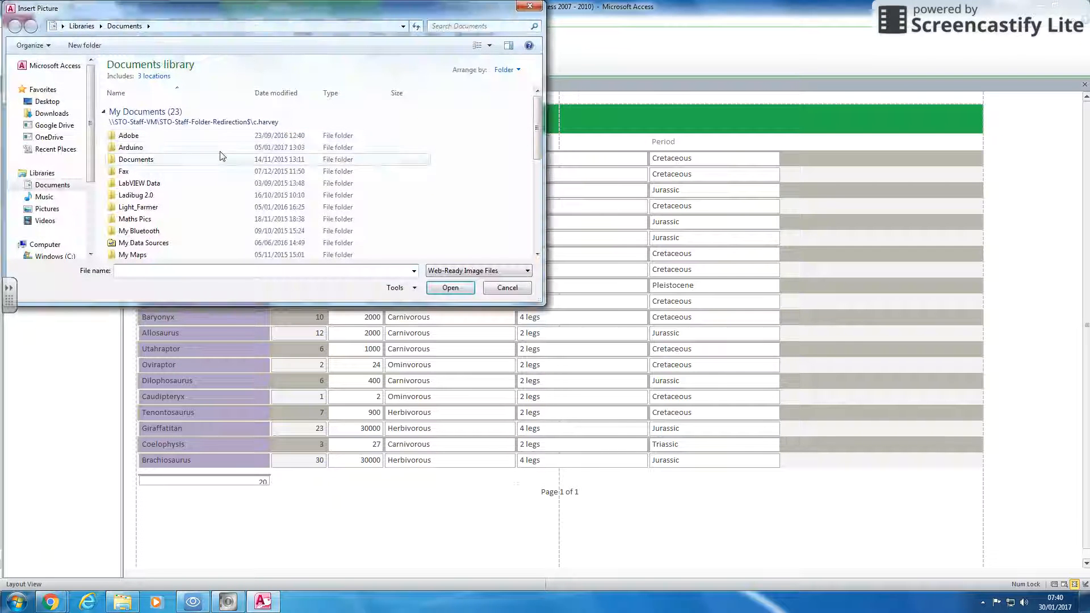
left_click(363, 194)
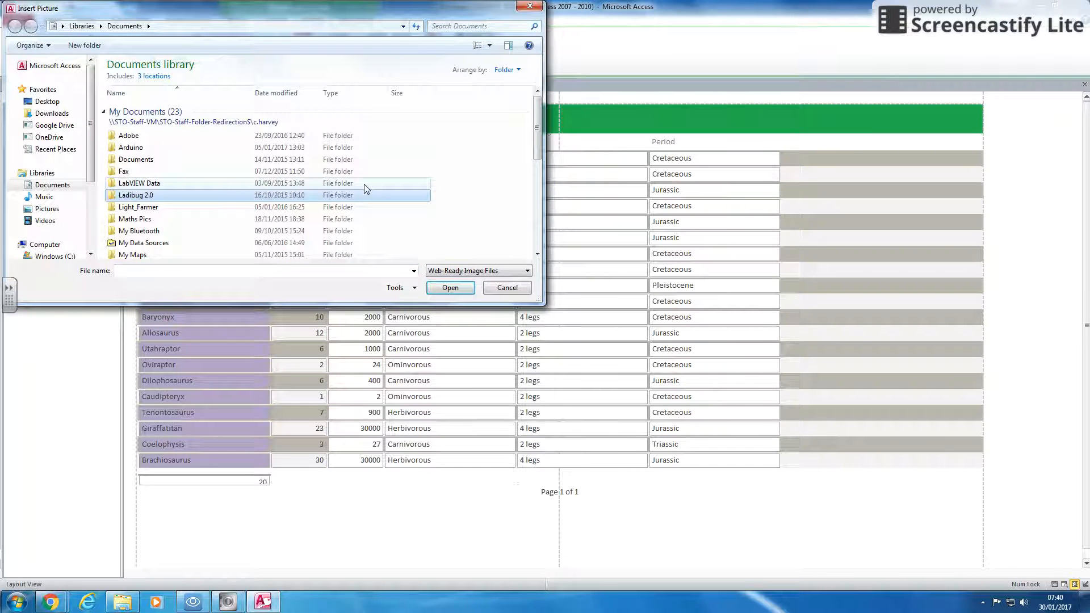
key("d")
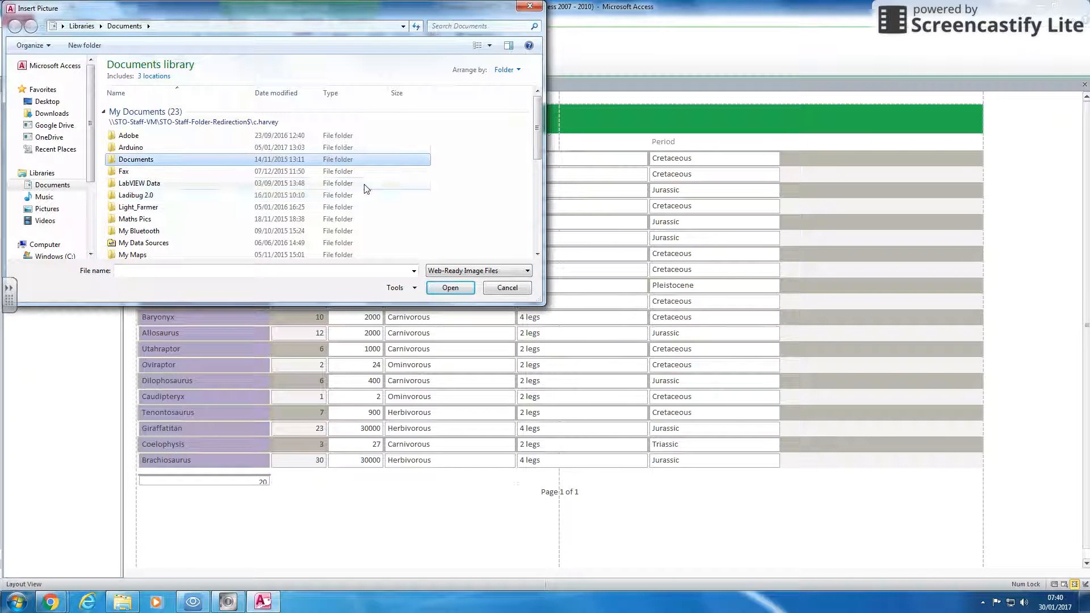
left_click(47, 209)
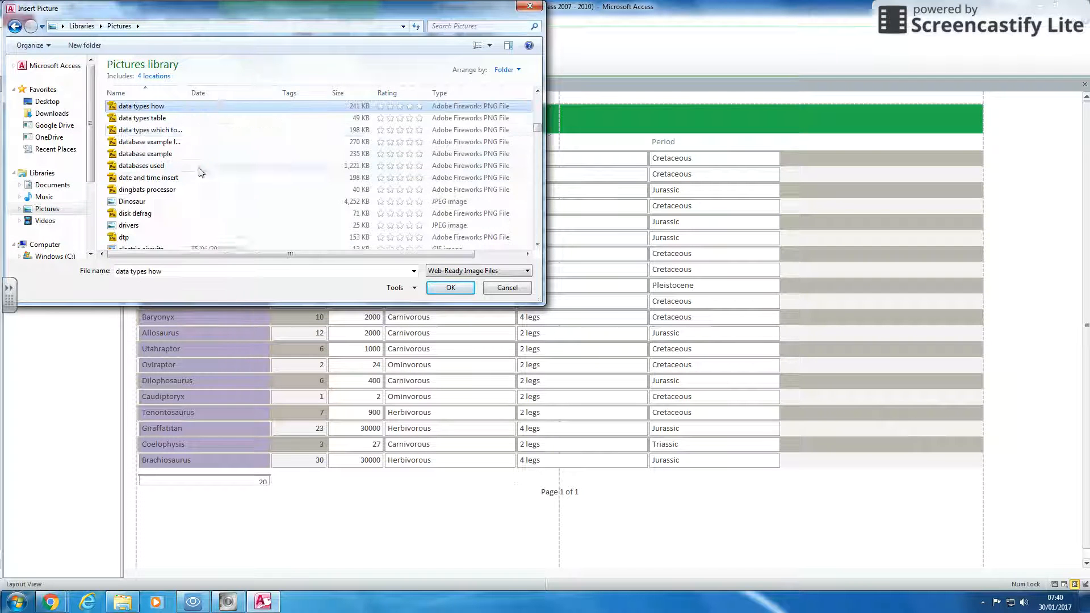
left_click(148, 202)
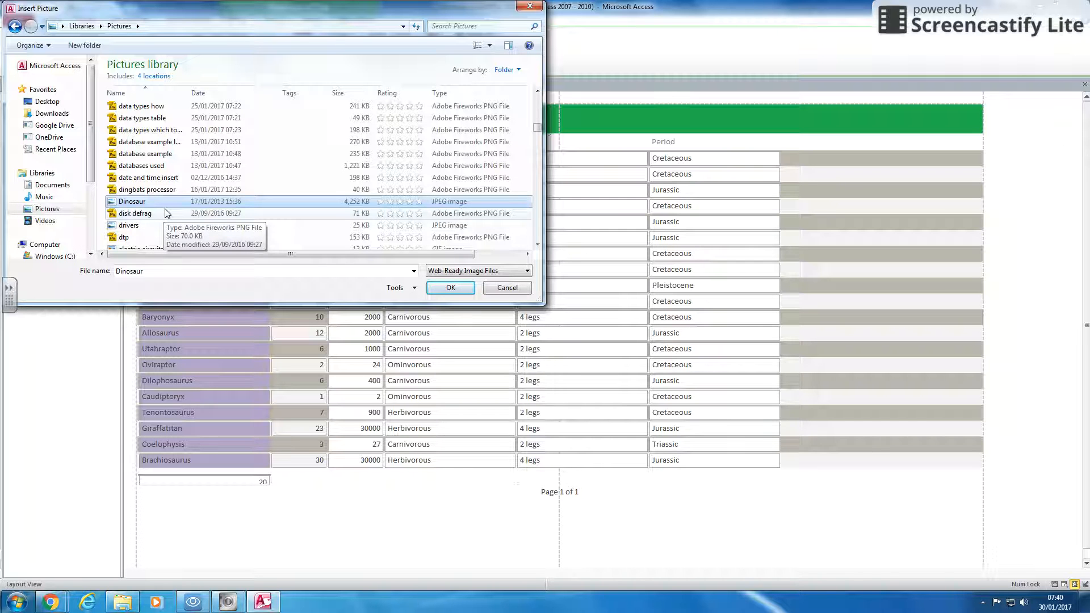
left_click(166, 213)
left_click(167, 202)
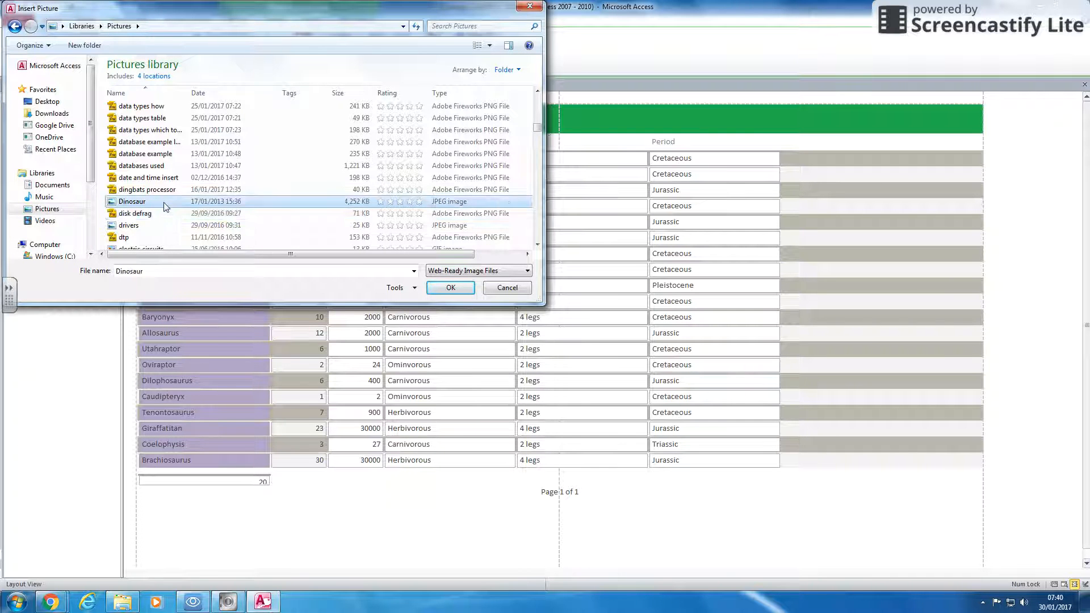
left_click(450, 288)
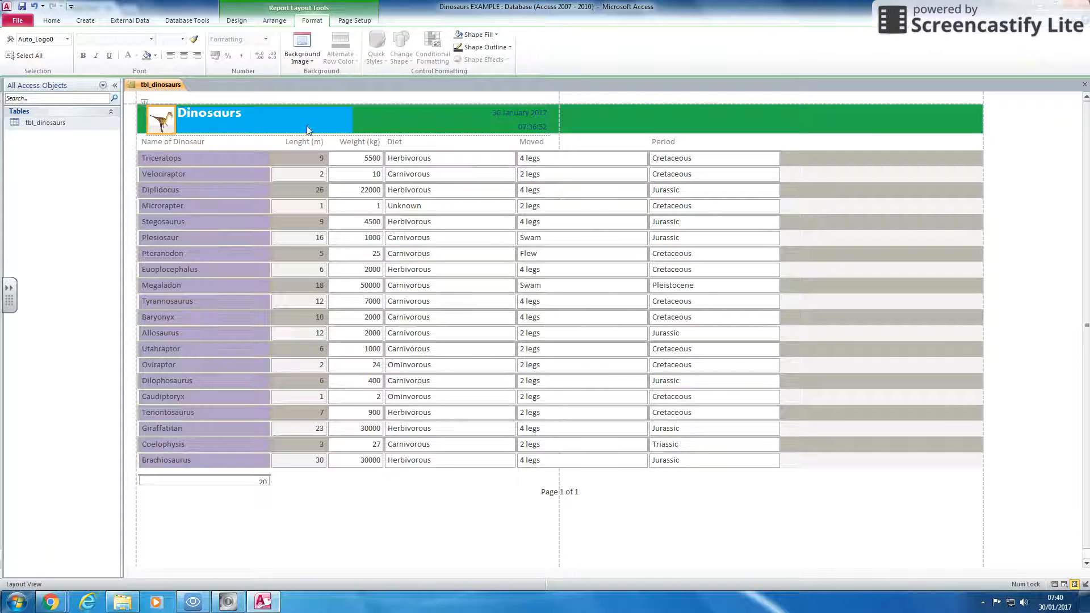
Step: Review the Detail section's format properties and close its property sheet without changes
left_click(591, 101)
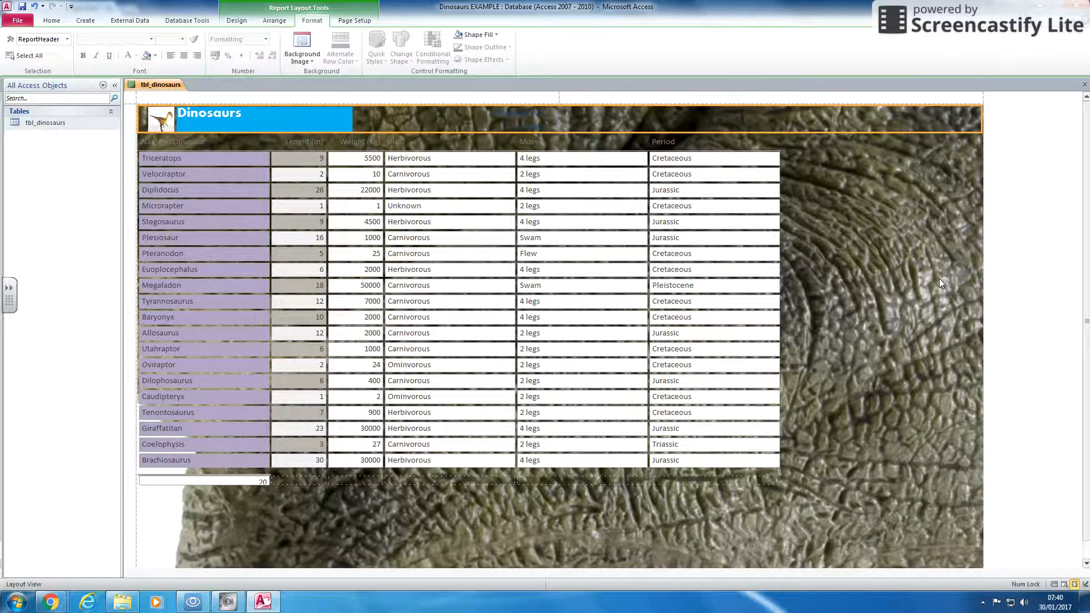
left_click(939, 278)
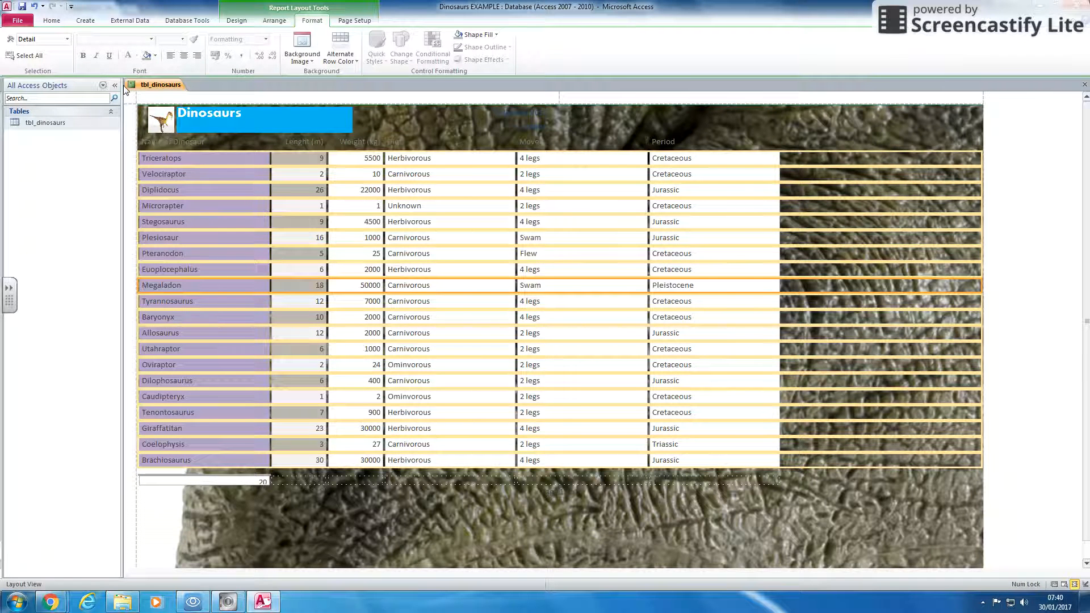
right_click(890, 136)
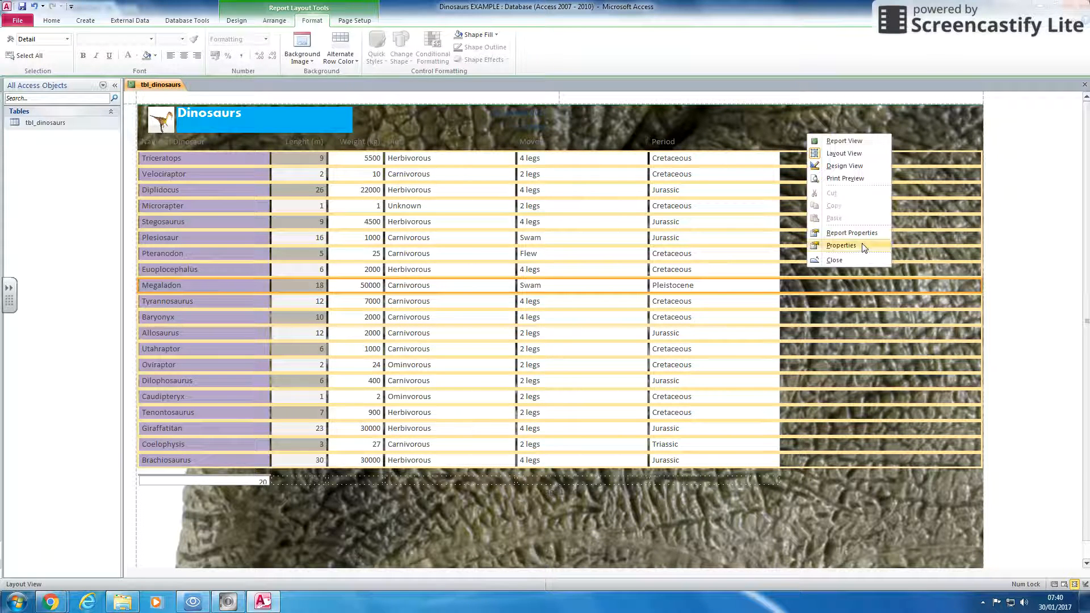
left_click(841, 245)
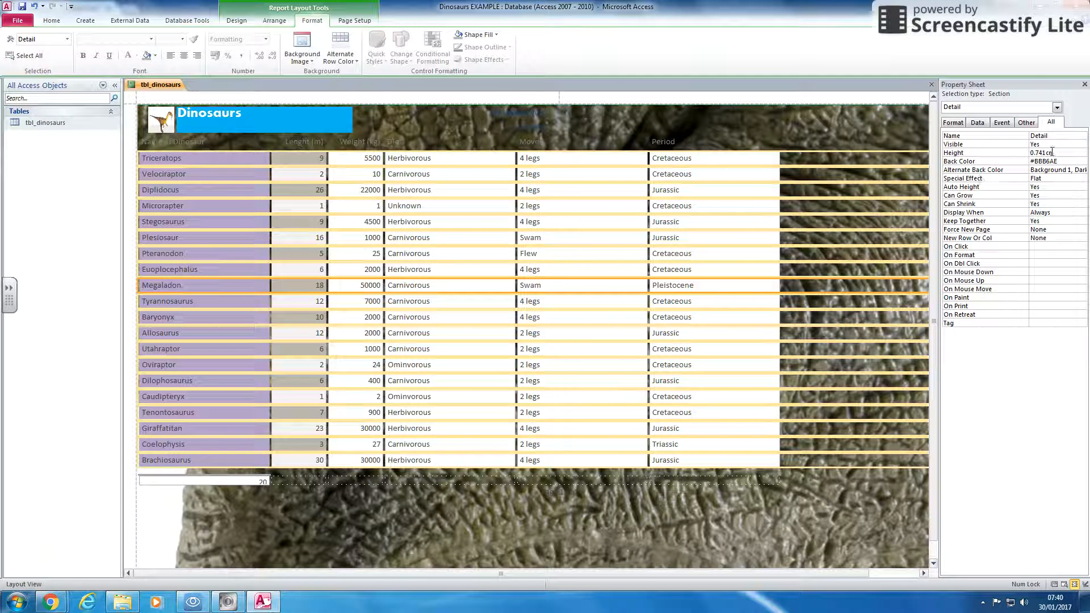
left_click(953, 123)
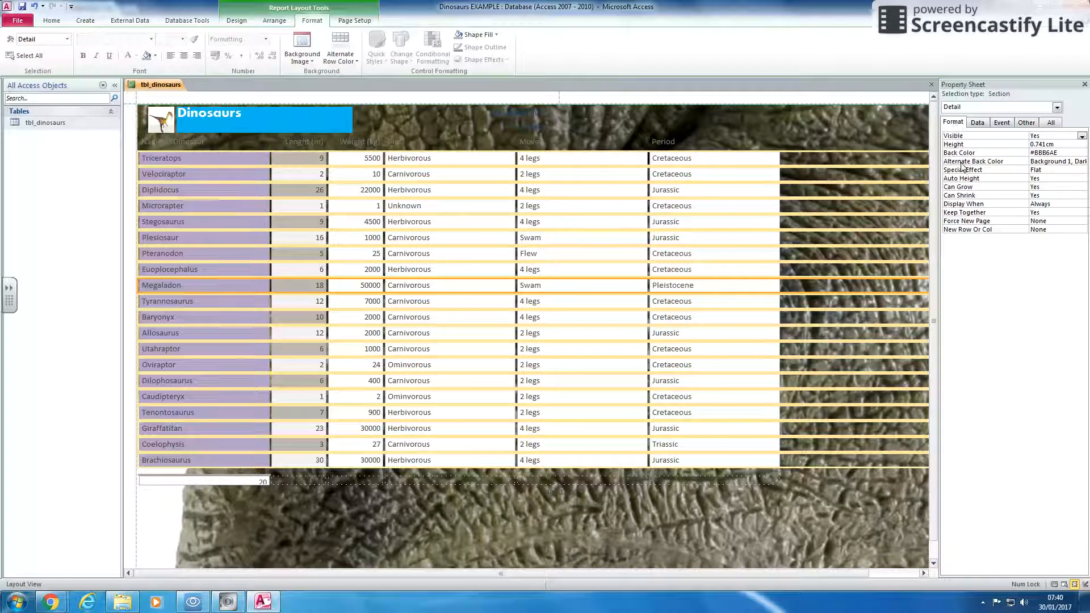
left_click(1084, 85)
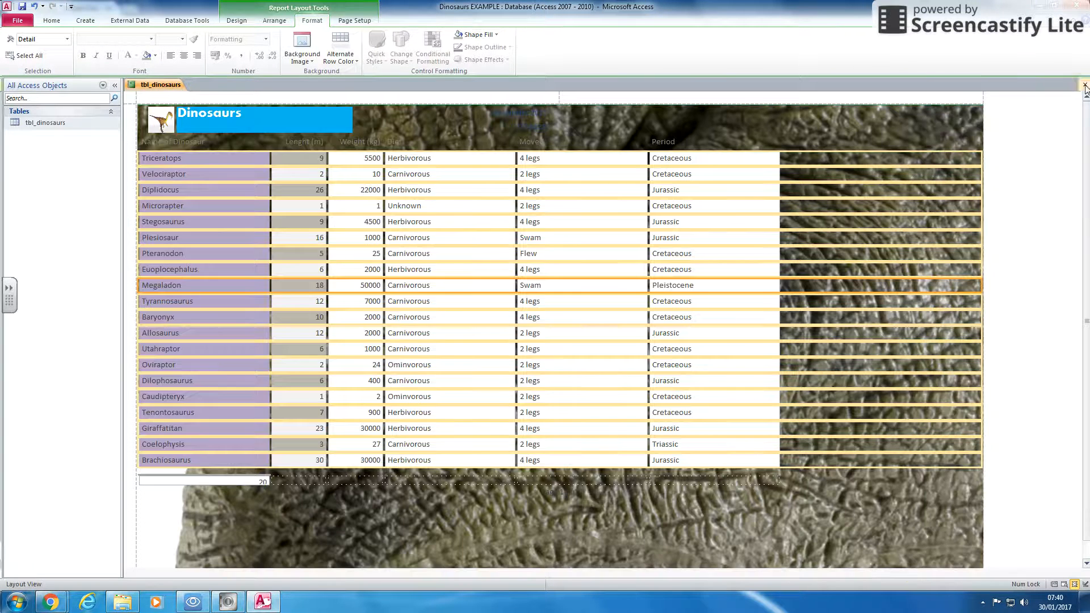
Step: Open the report's properties and set the background picture's Picture Size Mode to Stretch
right_click(487, 135)
left_click(456, 236)
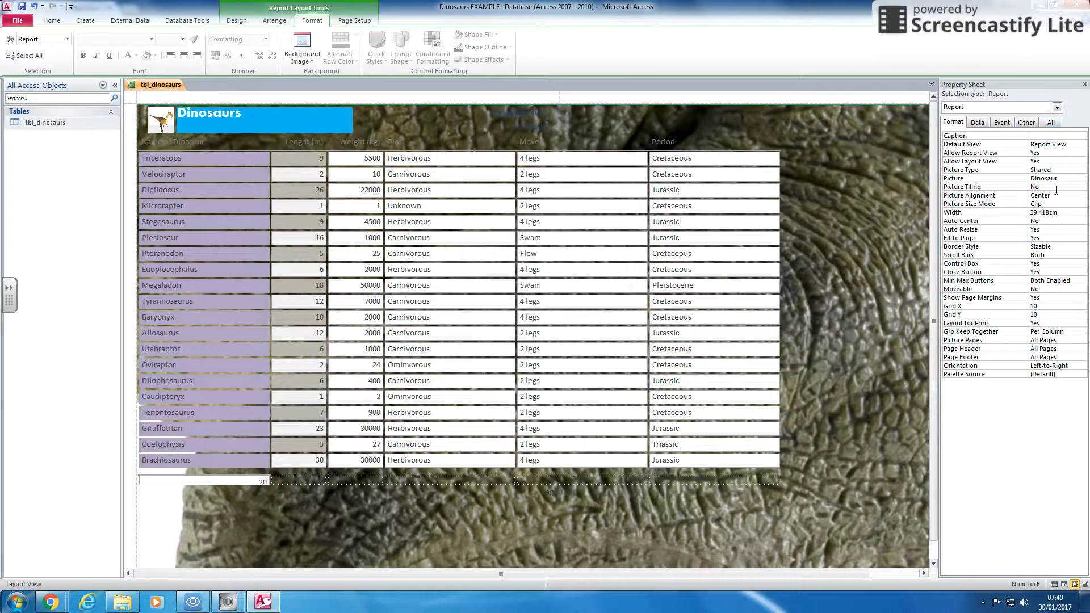
left_click(1073, 179)
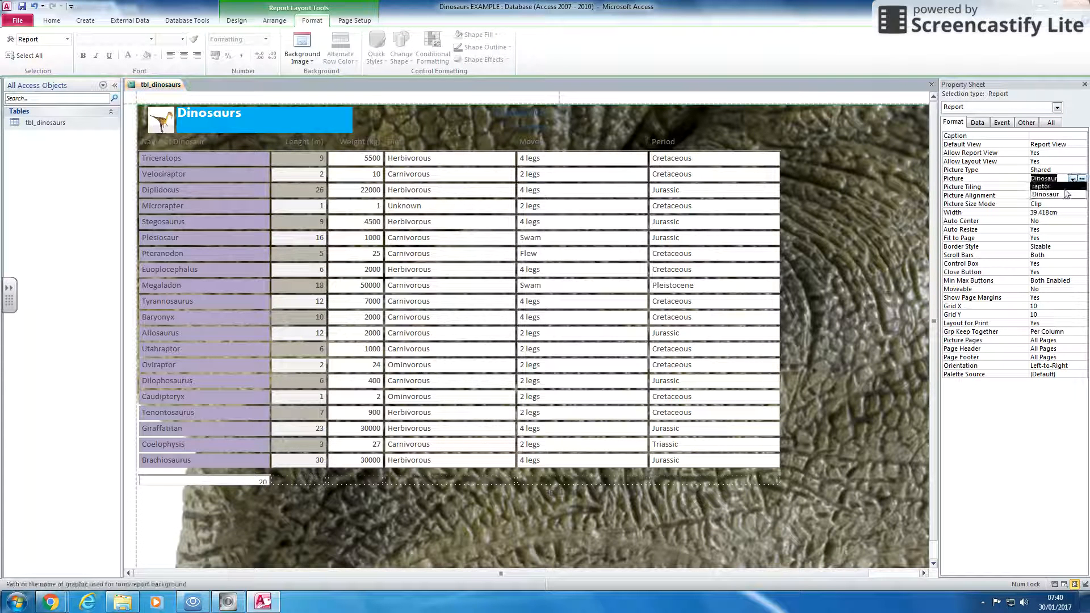
left_click(978, 198)
left_click(1065, 204)
left_click(1081, 204)
left_click(1077, 221)
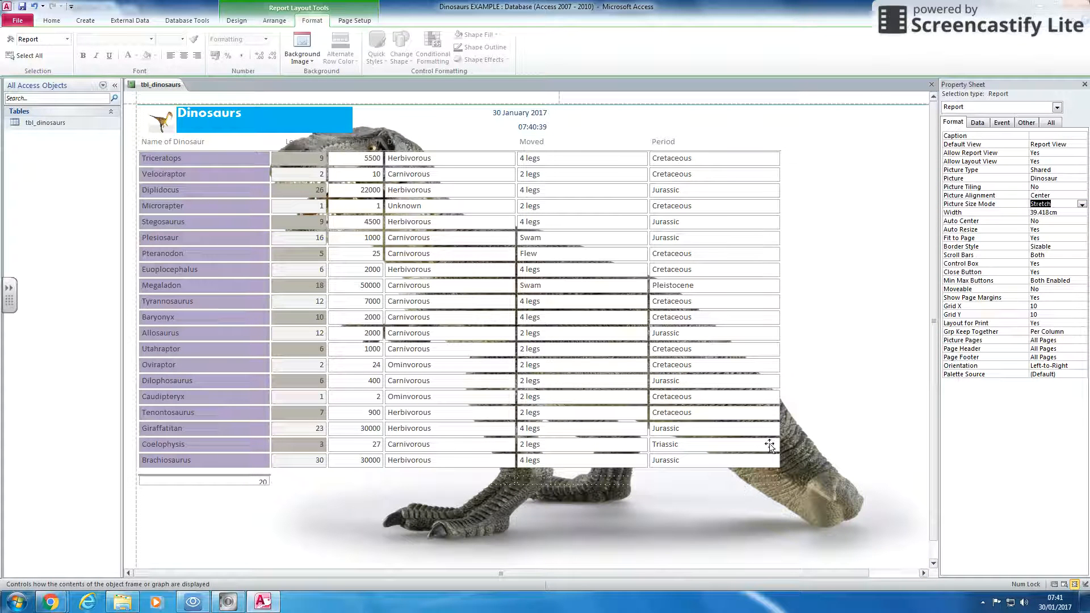
Step: Set the report's Picture Tiling to Yes and keep Picture Alignment at Center
left_click(1082, 204)
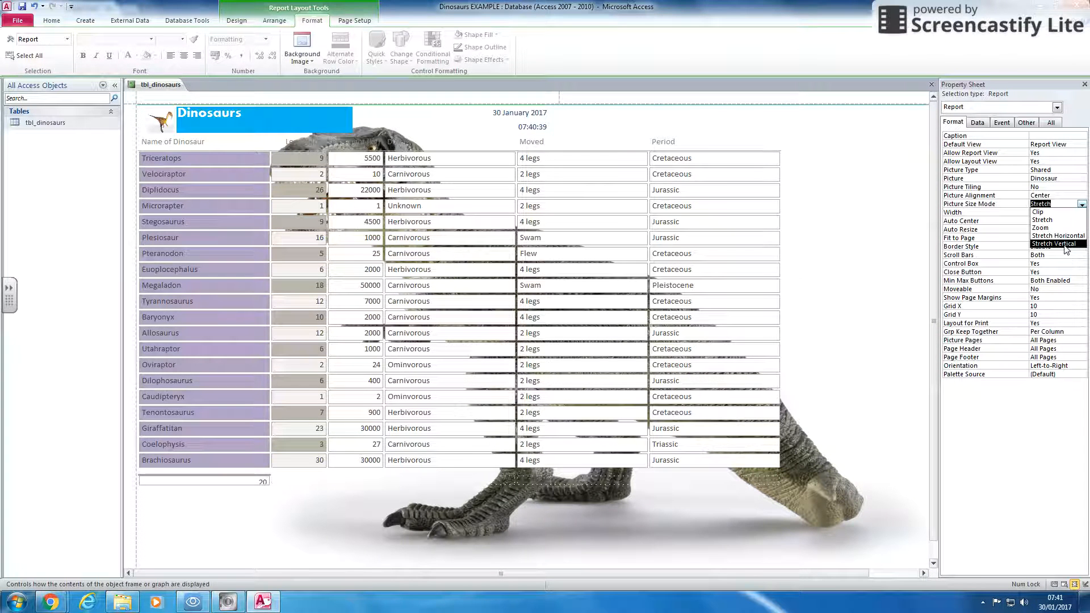
left_click(1063, 187)
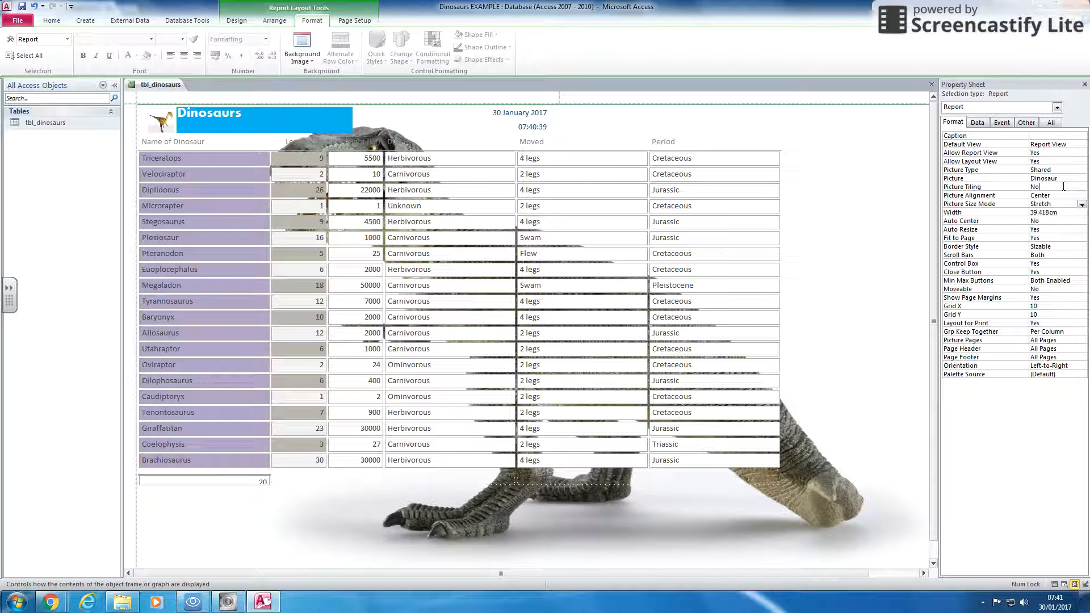
left_click(1082, 188)
left_click(1074, 196)
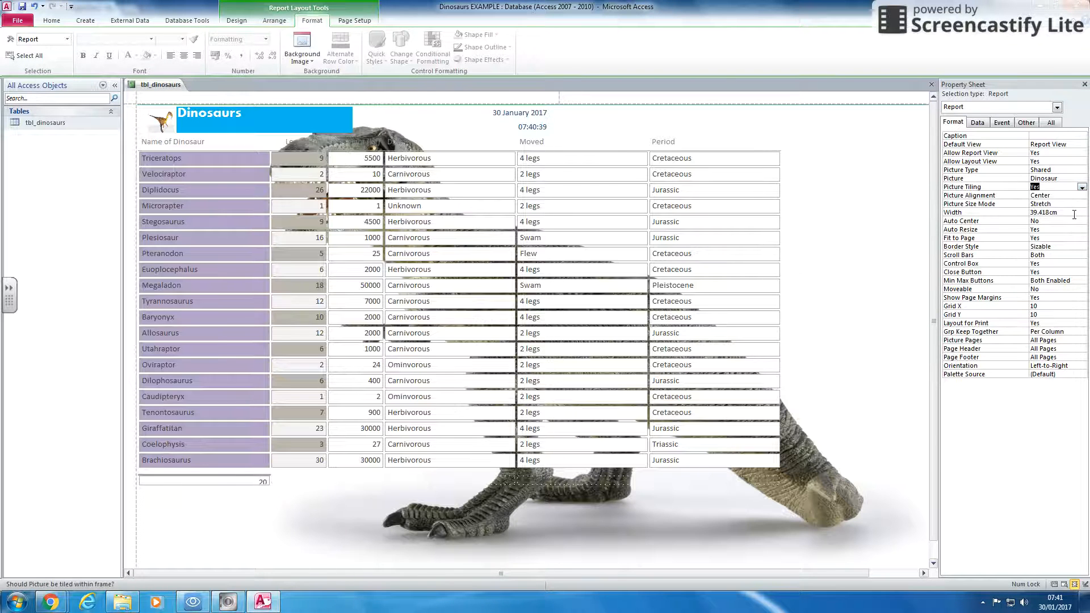
left_click(1081, 196)
left_click(1081, 196)
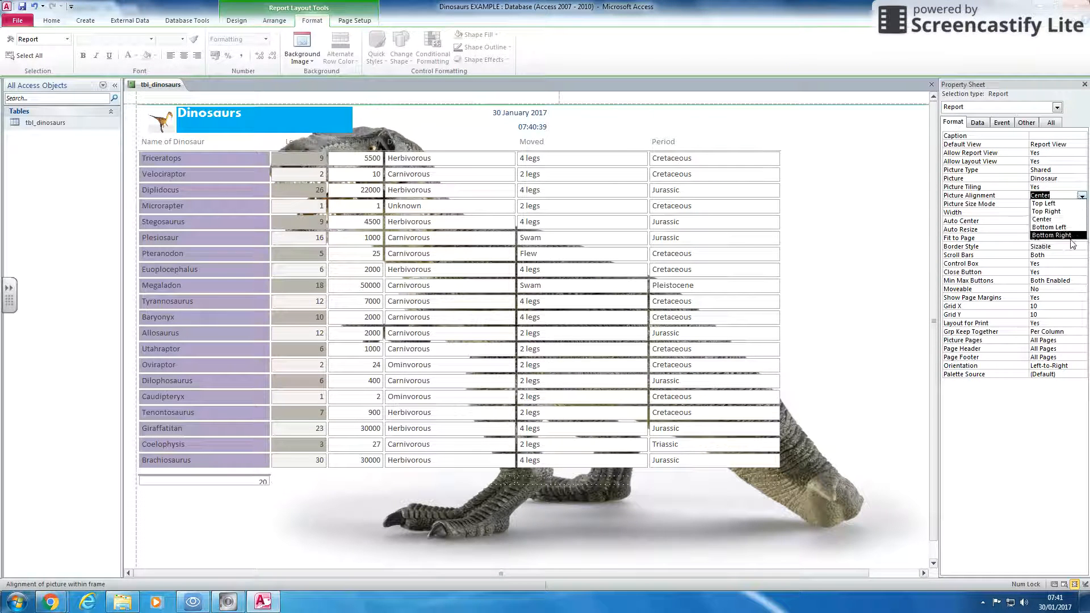
left_click(1072, 221)
Step: Try the Zoom and Clip picture size modes, leave the background picture on Zoom, and close the property sheet
left_click(1074, 205)
left_click(1080, 206)
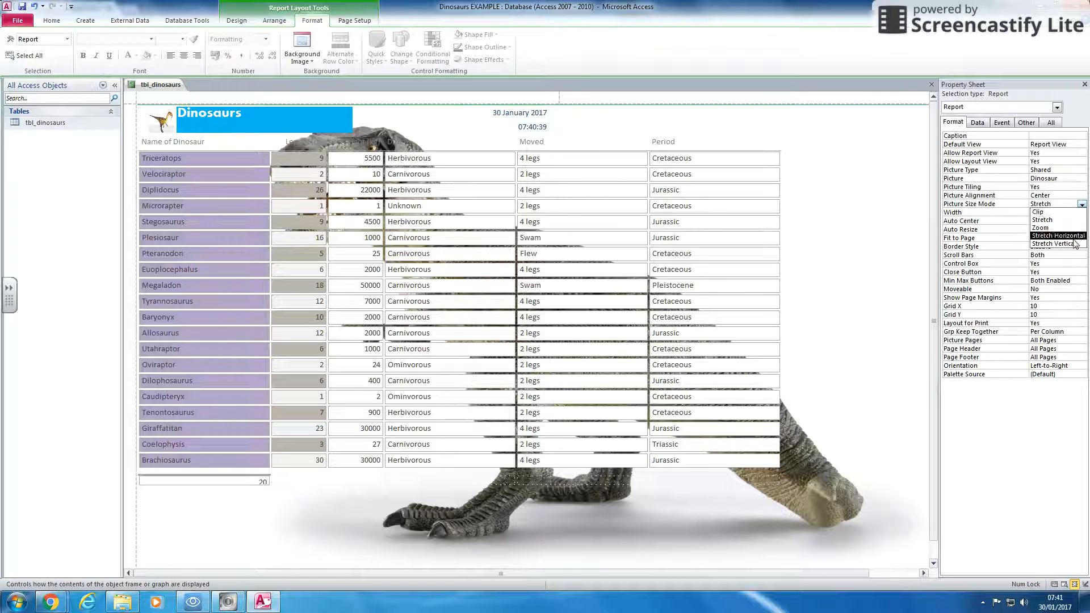
left_click(1077, 228)
left_click(1083, 206)
left_click(1076, 211)
left_click(1082, 205)
left_click(1077, 227)
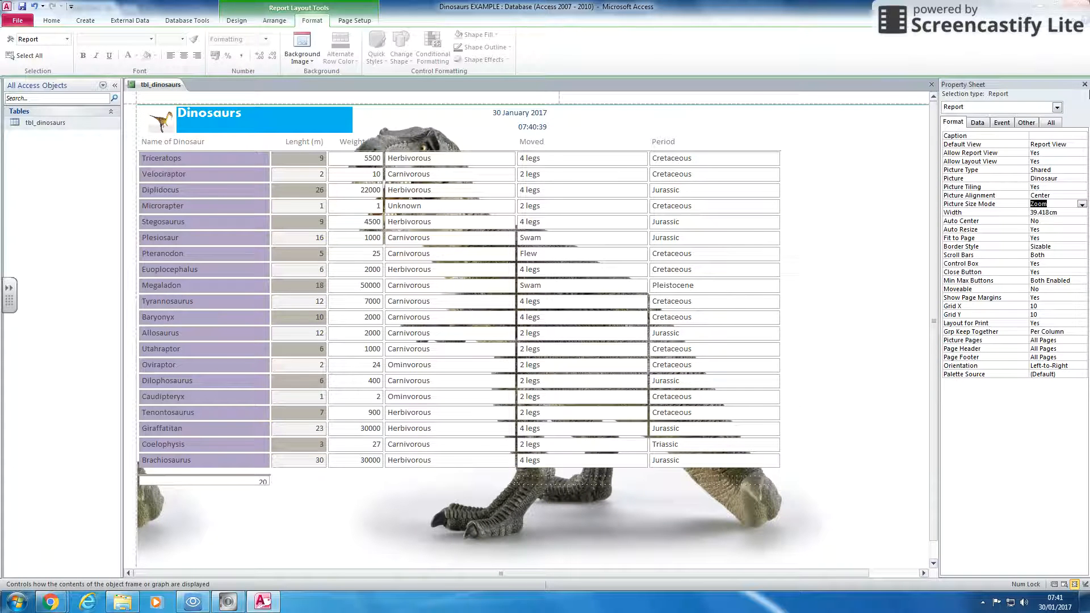
left_click(1084, 84)
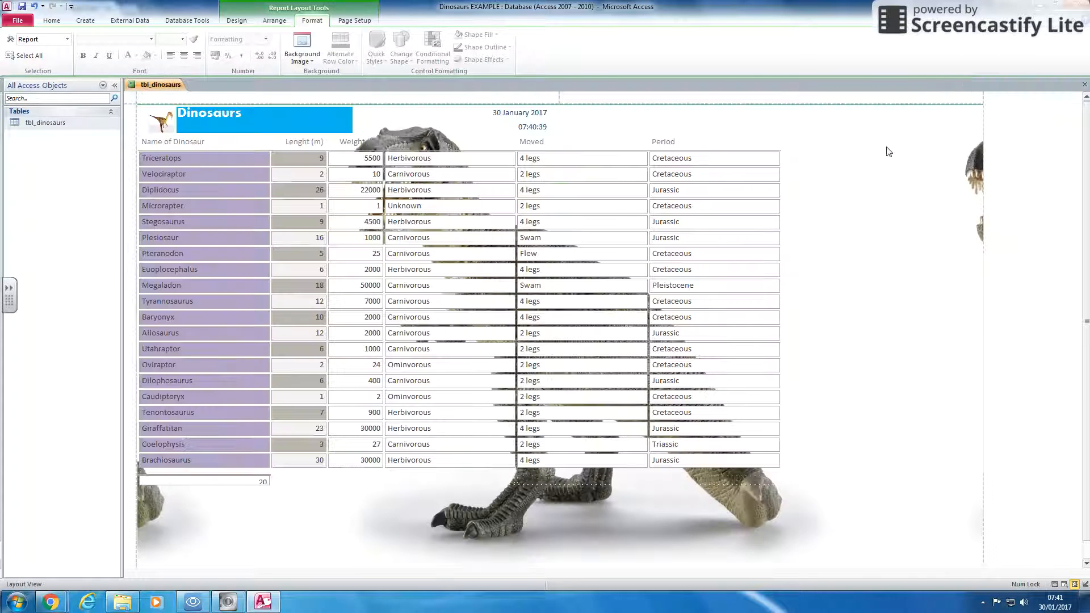
Step: Reopen the report's properties, set Picture Size Mode to Stretch, and close the property sheet
right_click(819, 153)
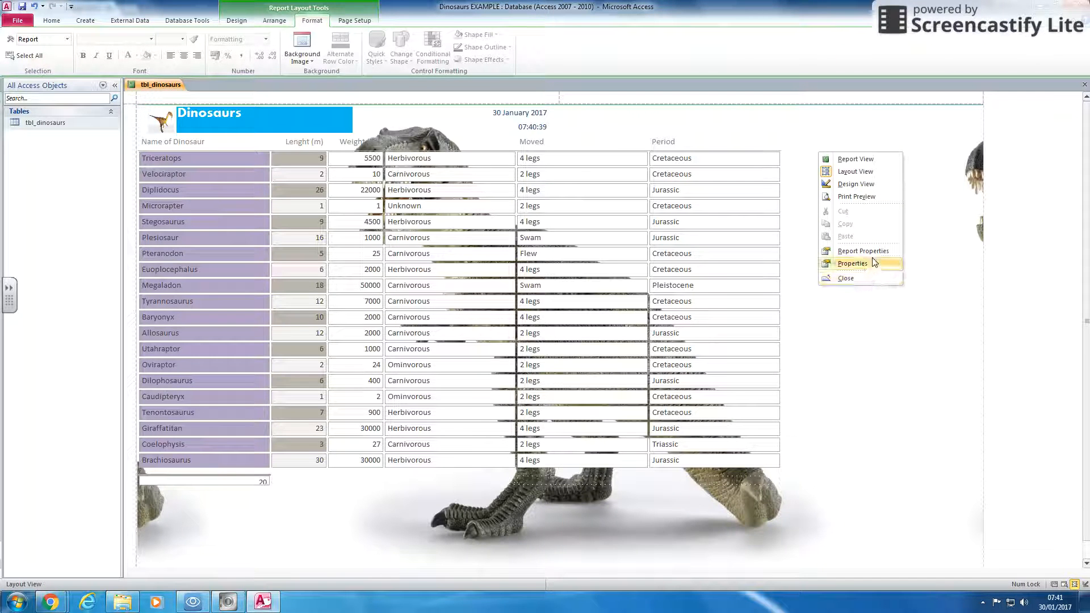
left_click(853, 263)
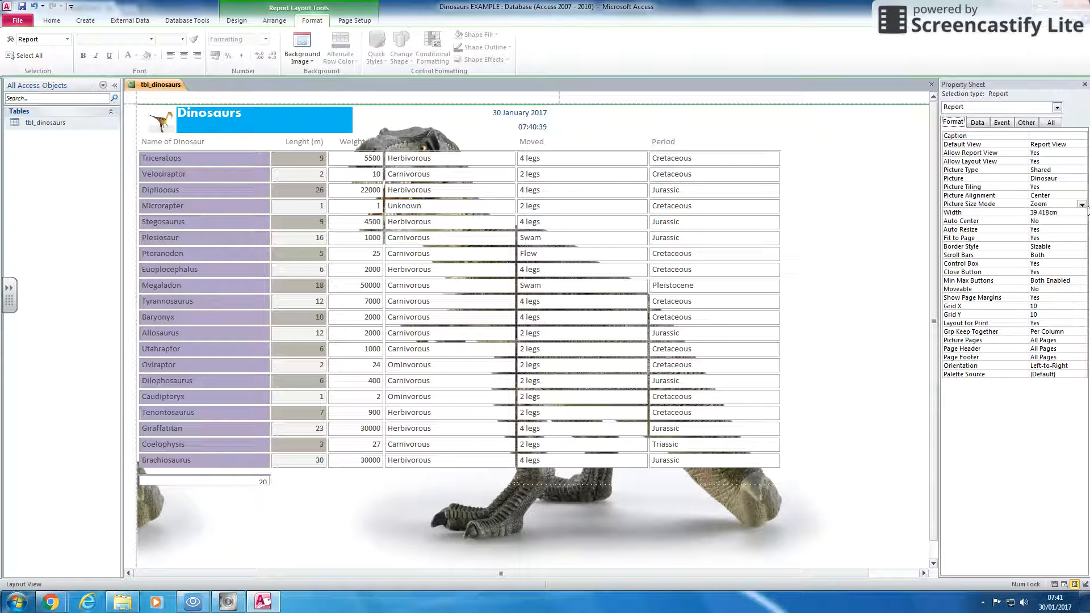
left_click(1082, 205)
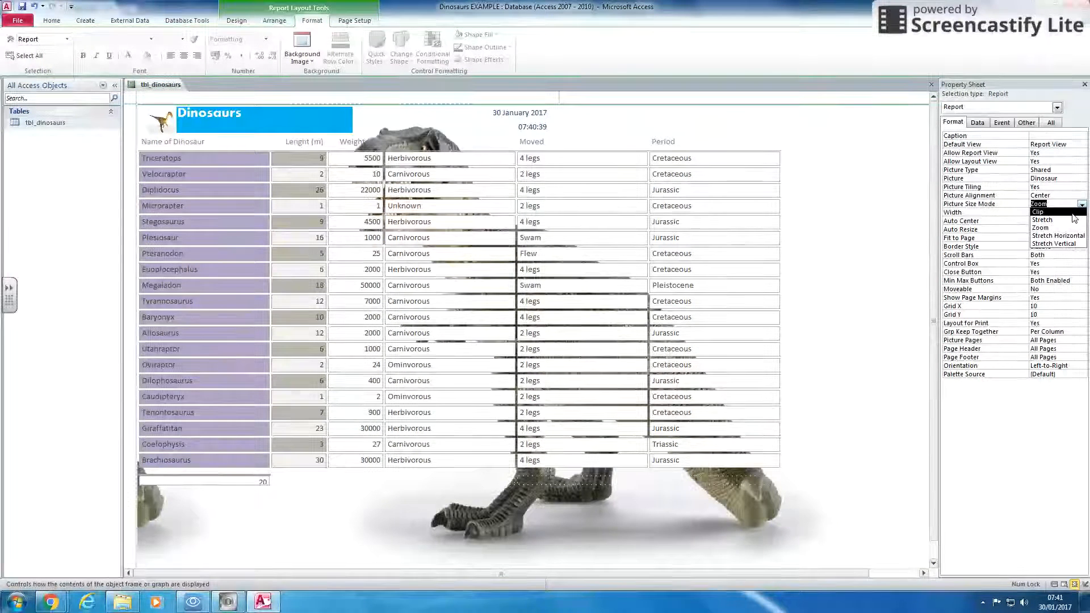
left_click(1074, 221)
left_click(886, 228)
left_click(1085, 83)
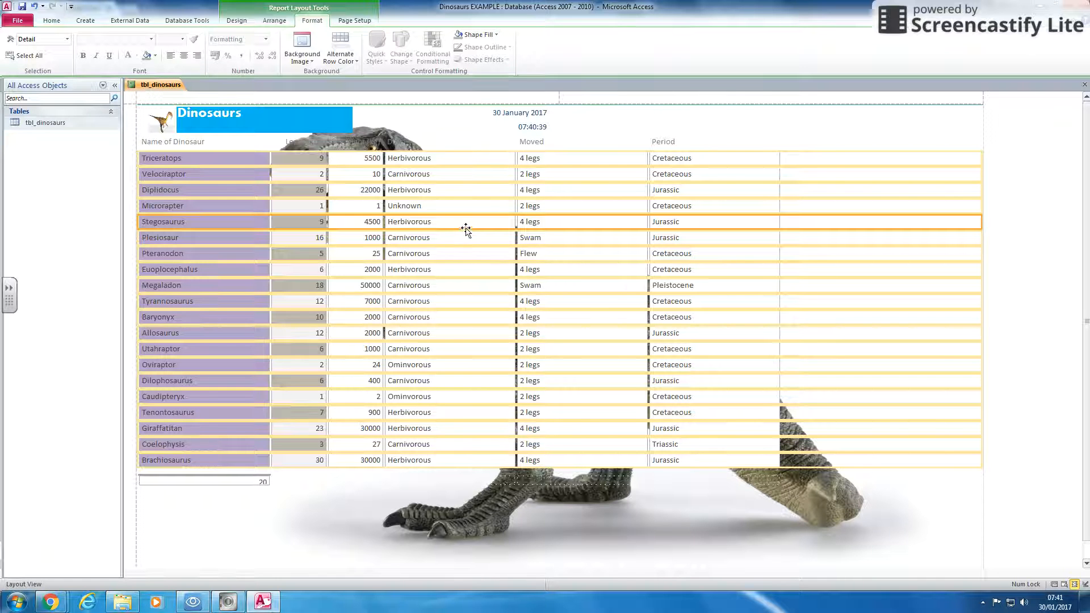
Step: Add a sort on the Lenght (m) field to the report, from smallest to largest
left_click(275, 20)
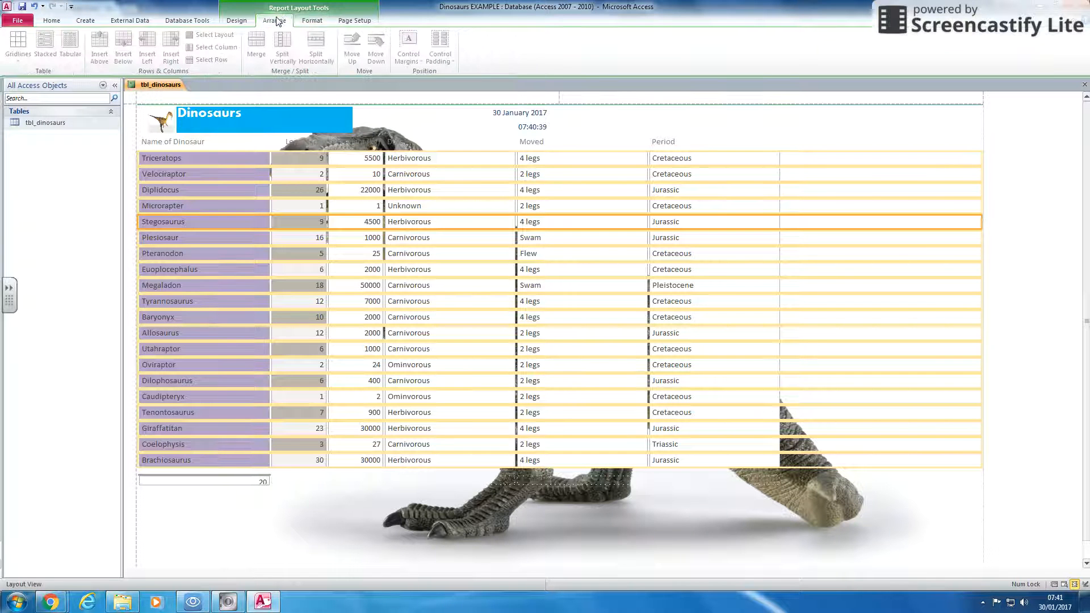
left_click(236, 21)
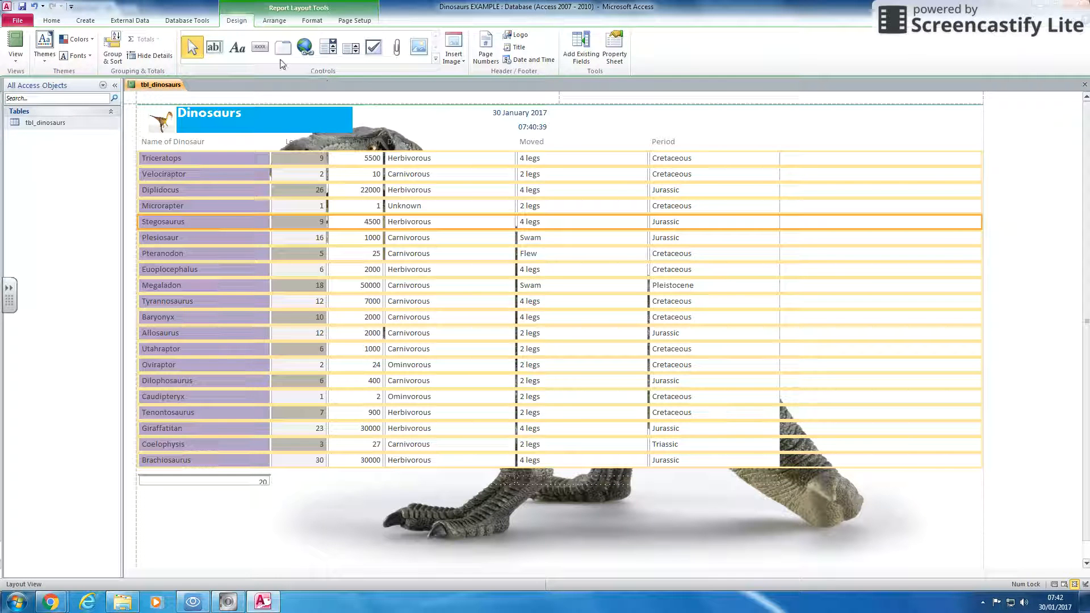
left_click(106, 60)
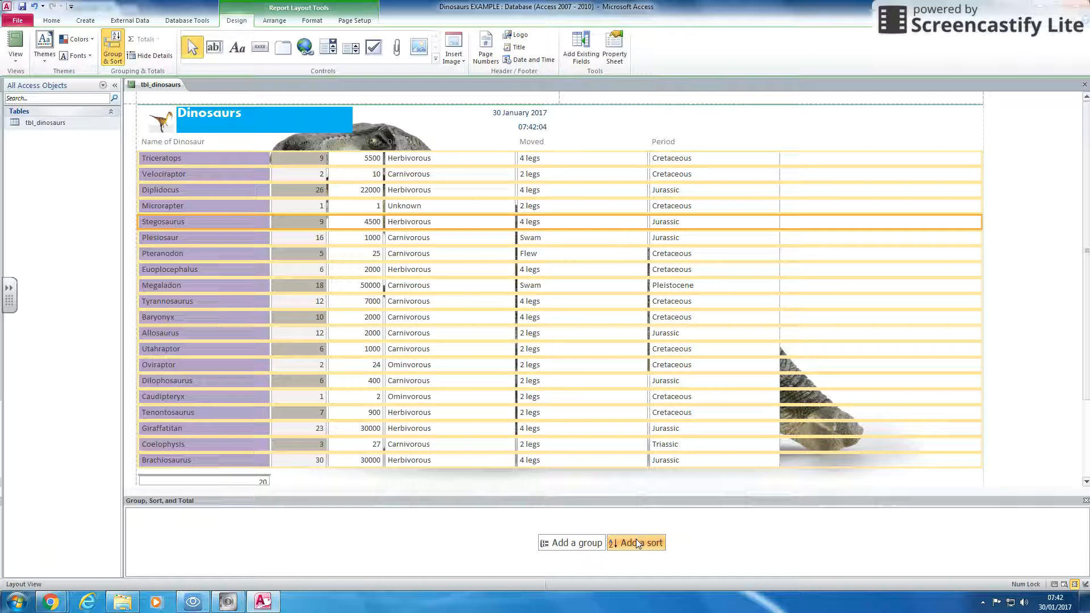
left_click(641, 553)
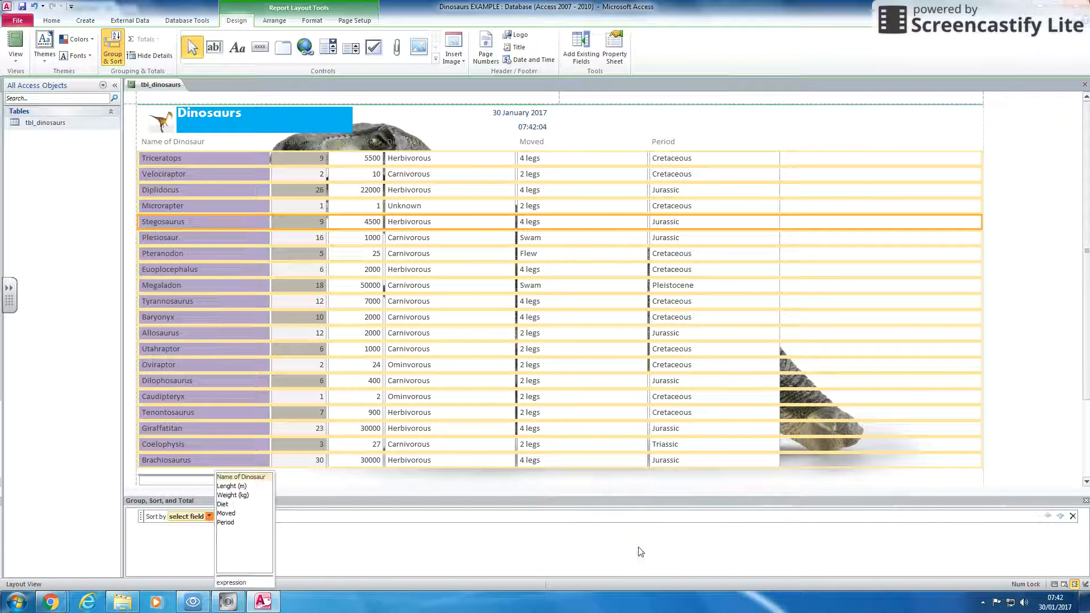
left_click(238, 486)
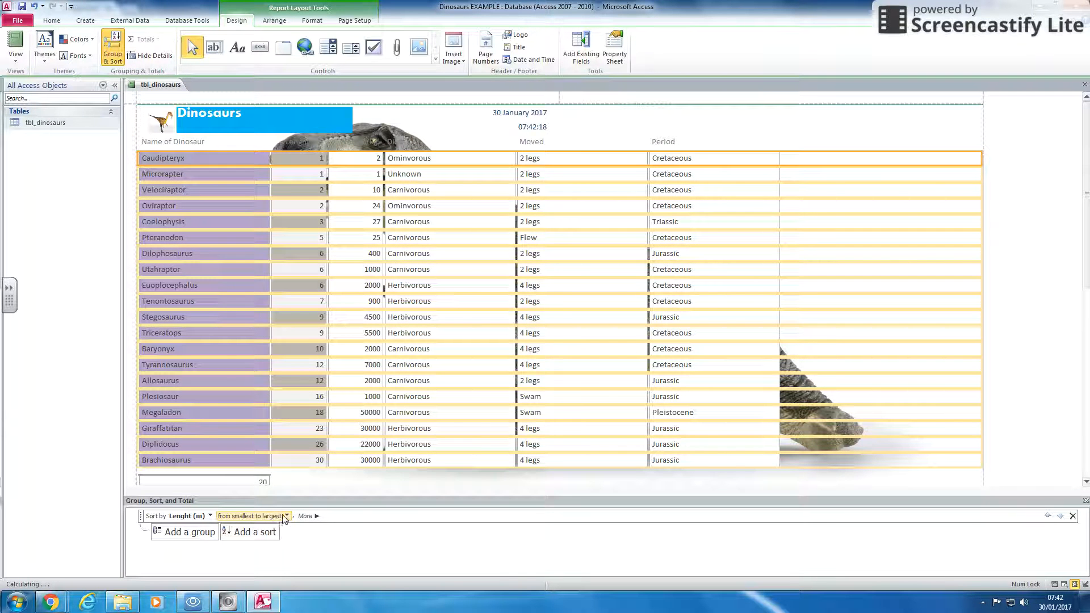
Step: Group the report on Period and move the grouping level above the Lenght (m) sort
left_click(189, 533)
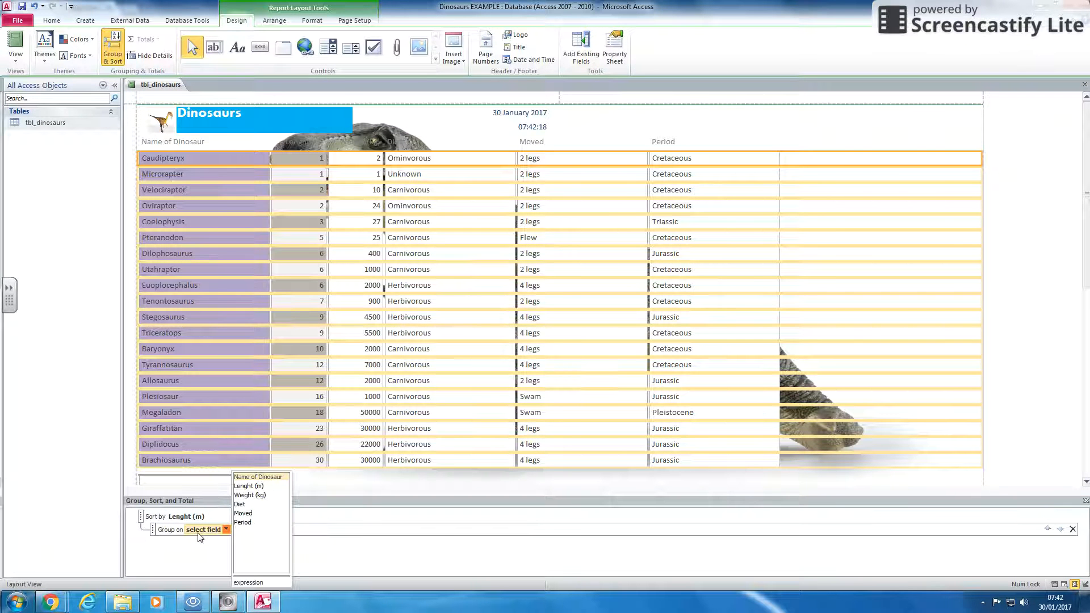
left_click(243, 522)
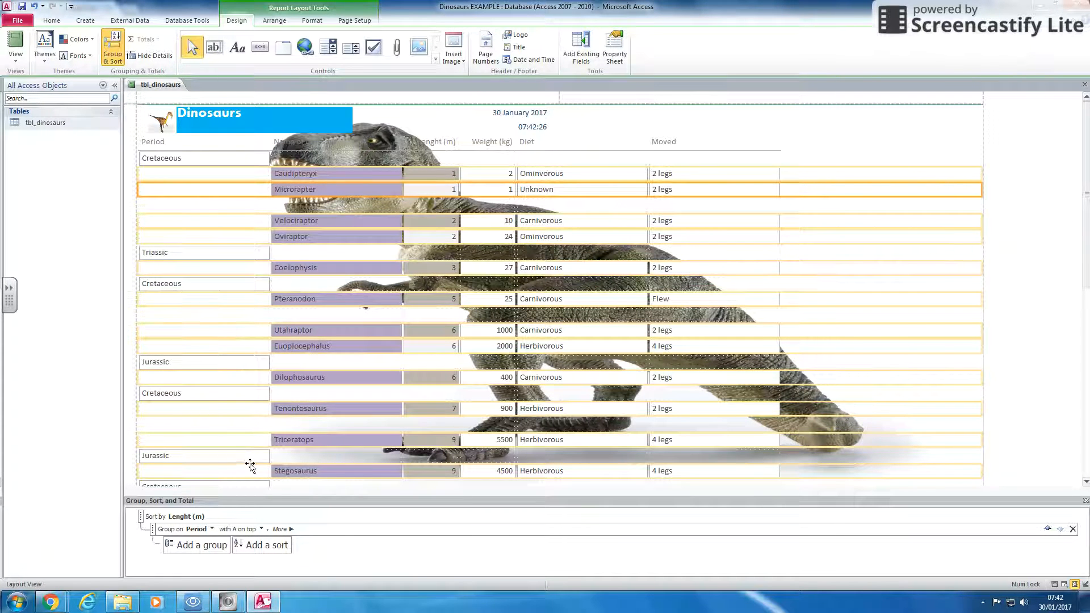
left_click(186, 517)
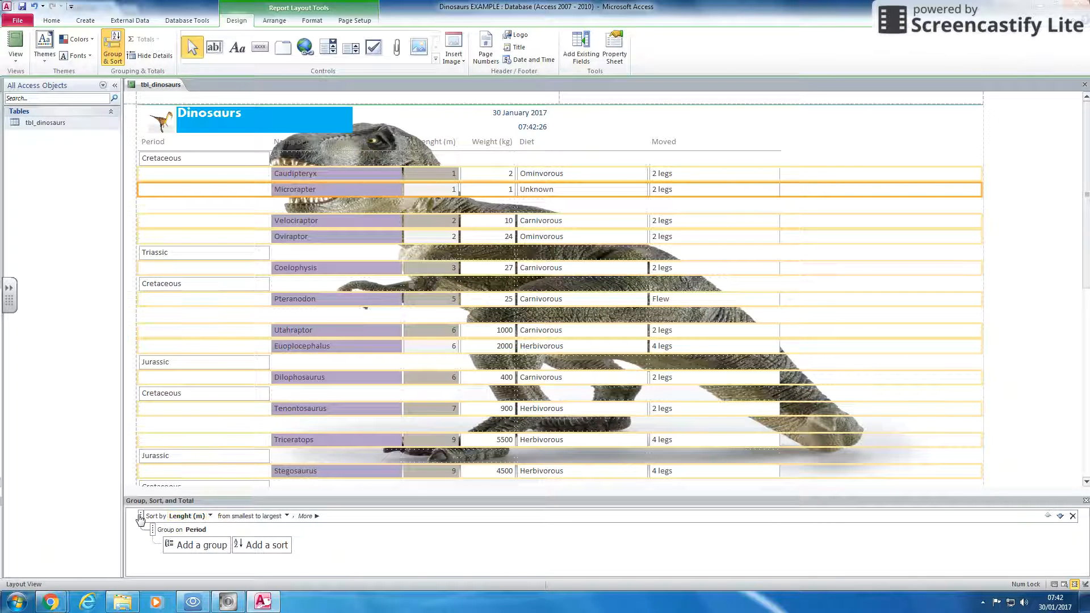
left_click_drag(325, 557, 328, 555)
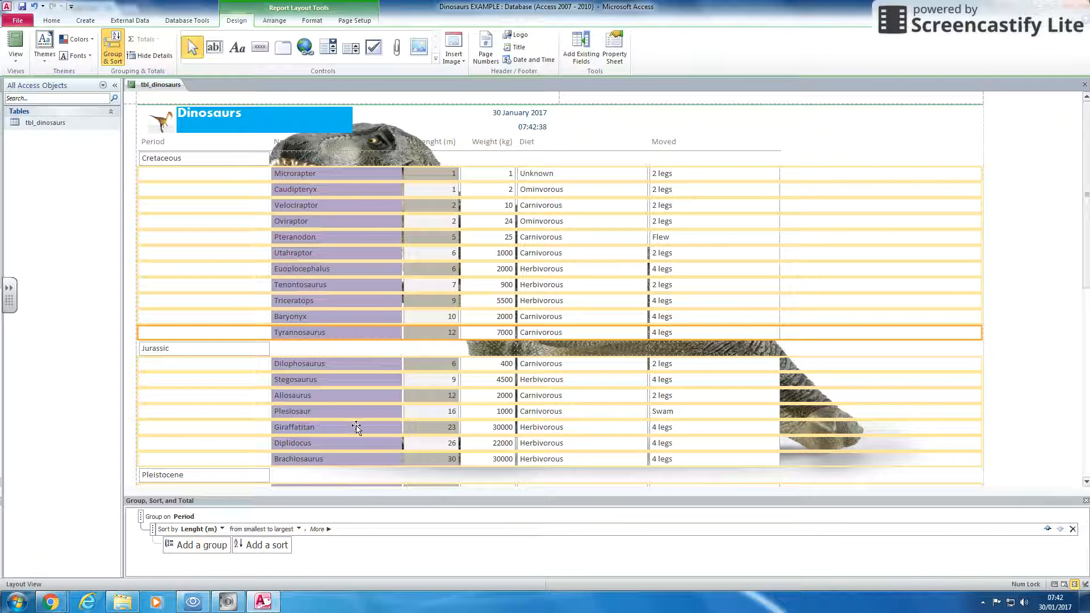
left_click_drag(1087, 259, 1088, 309)
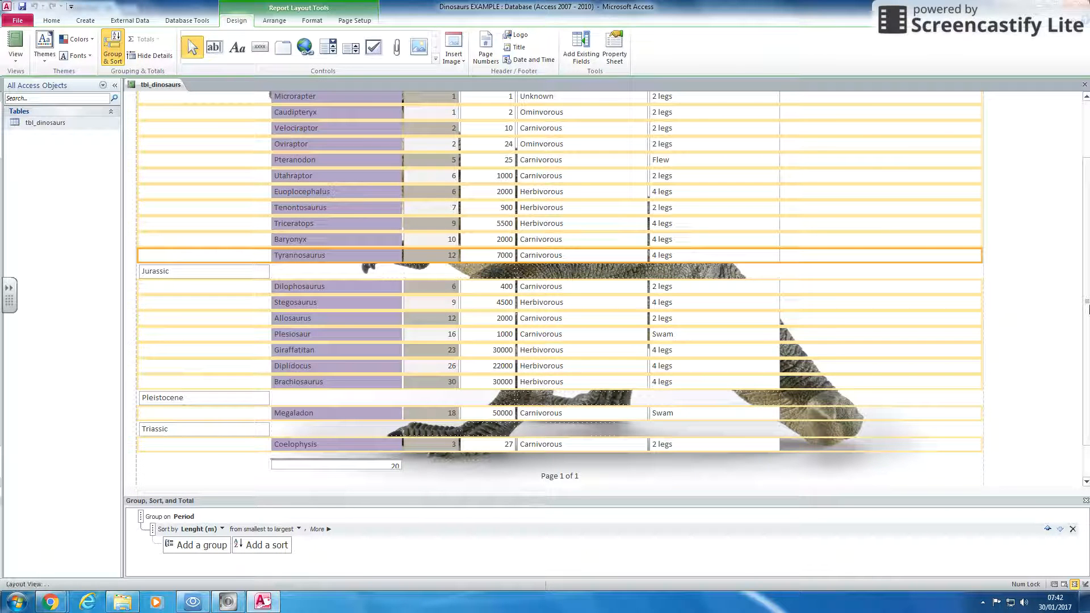
left_click(1086, 113)
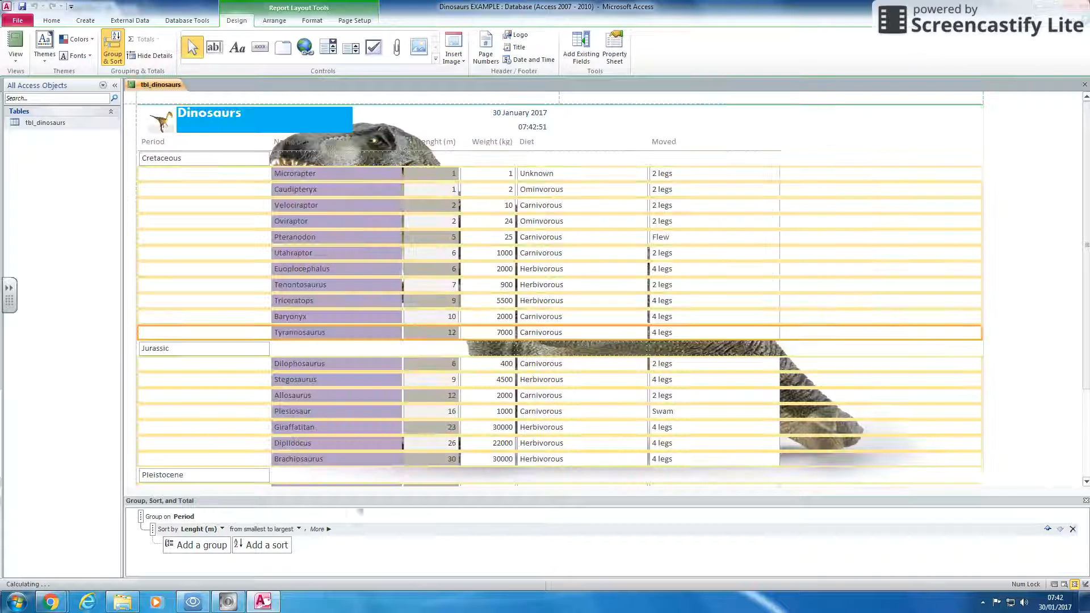